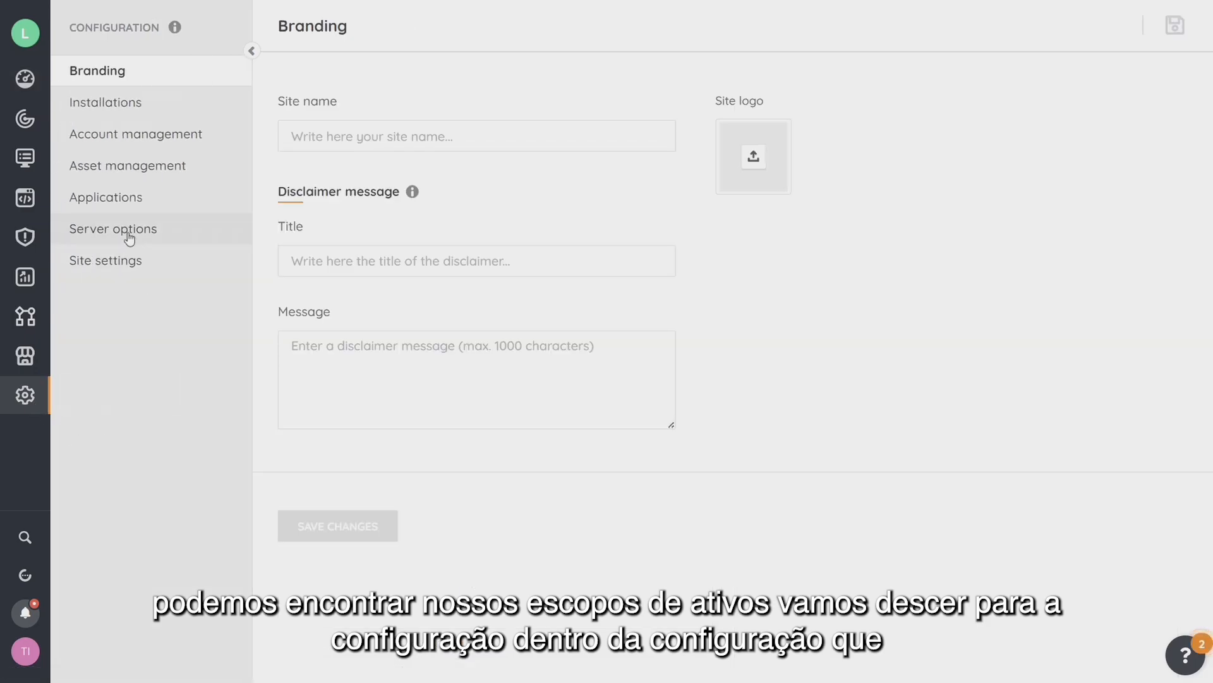
Start a new asset scope in Account management and name it Contoso.
{"action": "left_click", "coordinate": [126, 134]}
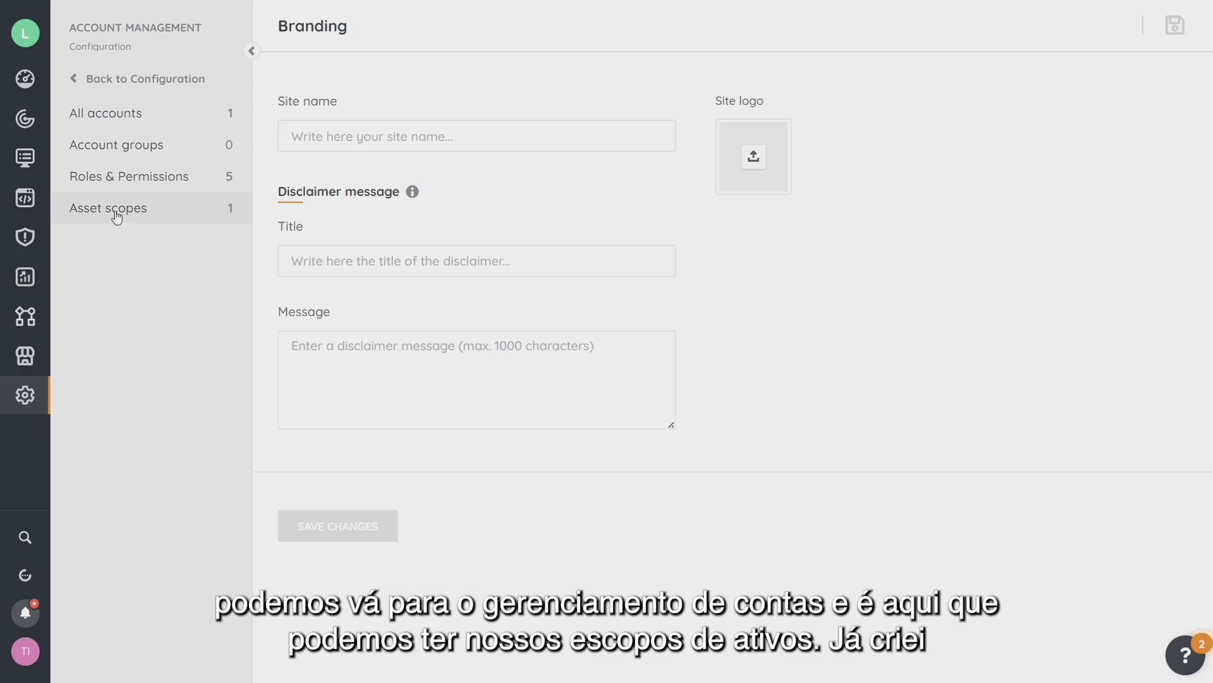
{"action": "left_click", "coordinate": [116, 217]}
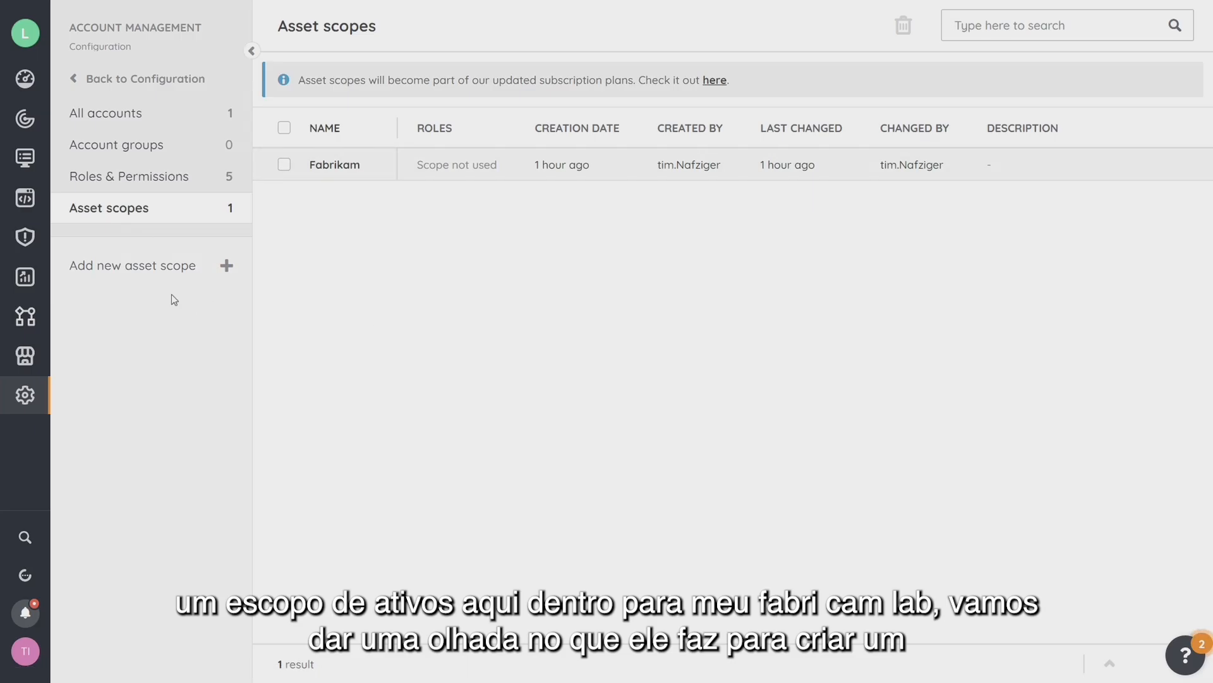
{"action": "left_click", "coordinate": [163, 270]}
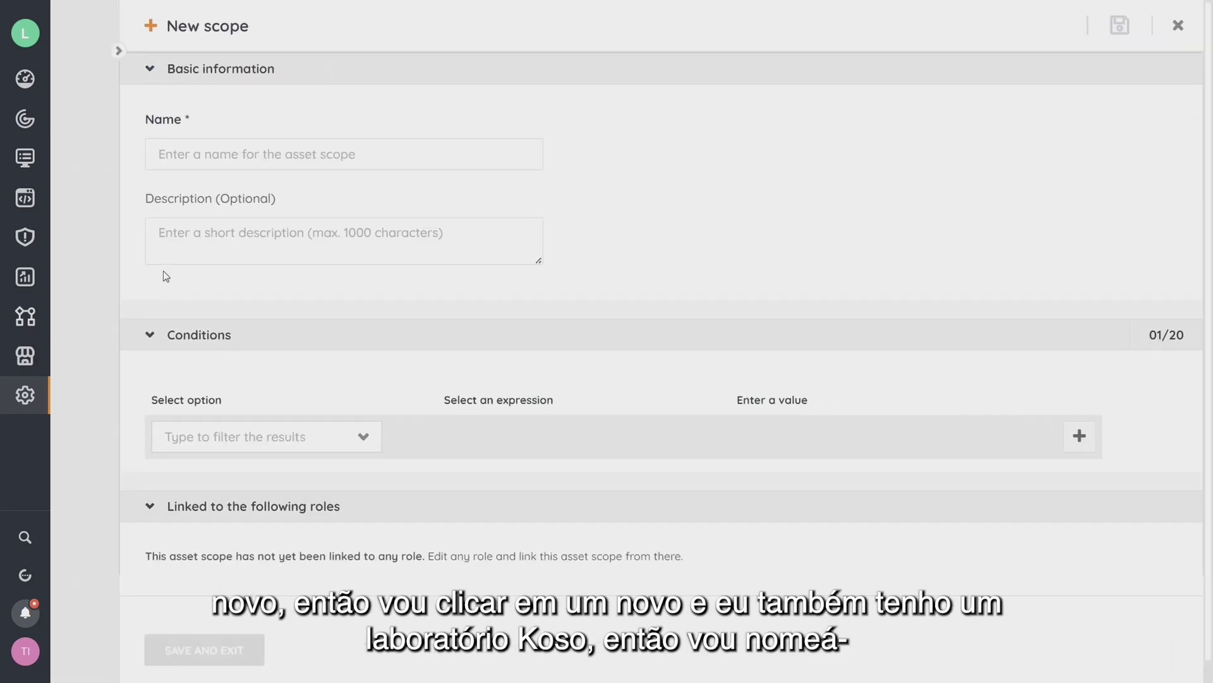
{"action": "left_click", "coordinate": [237, 158]}
{"action": "type", "text": "Contoso"}
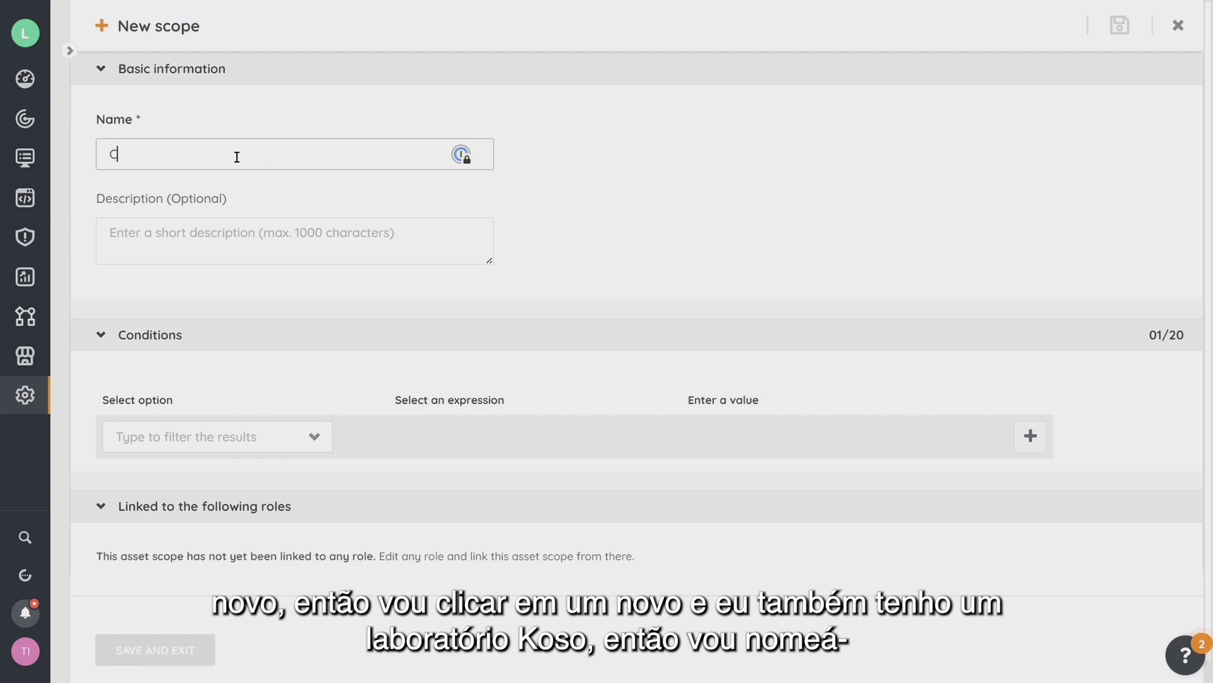
{"action": "left_click", "coordinate": [246, 236]}
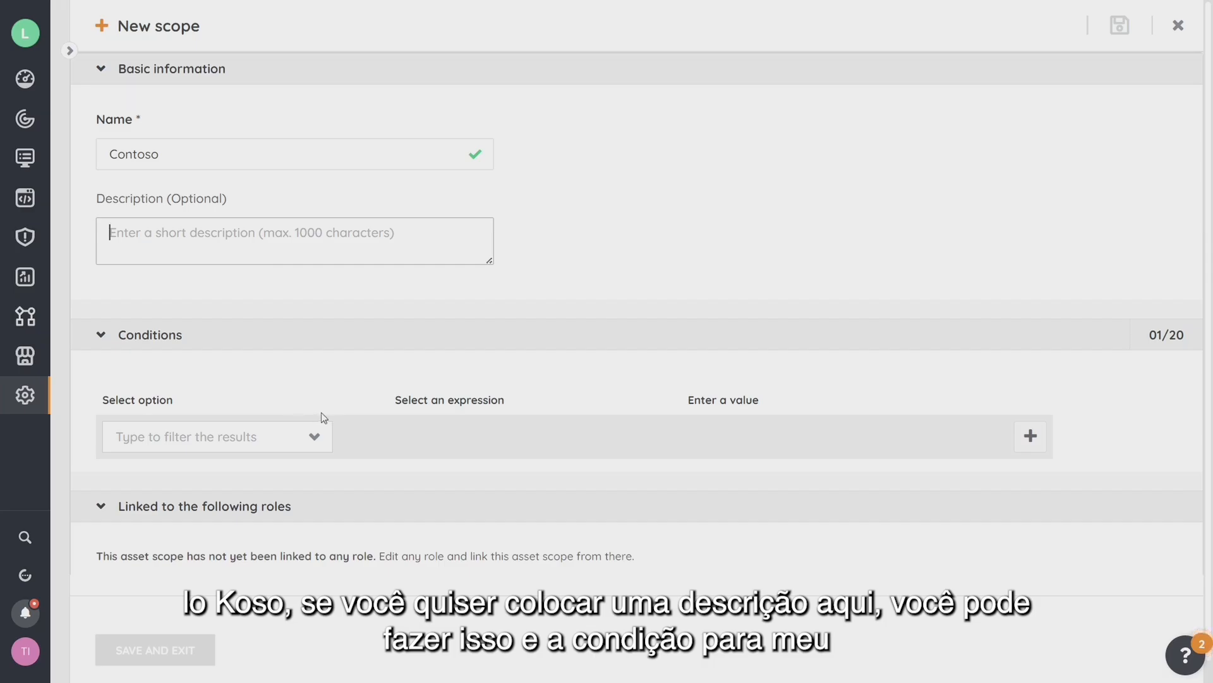
Add the condition Asset Domain equal to CONTOSO and save the scope.
{"action": "left_click", "coordinate": [320, 443]}
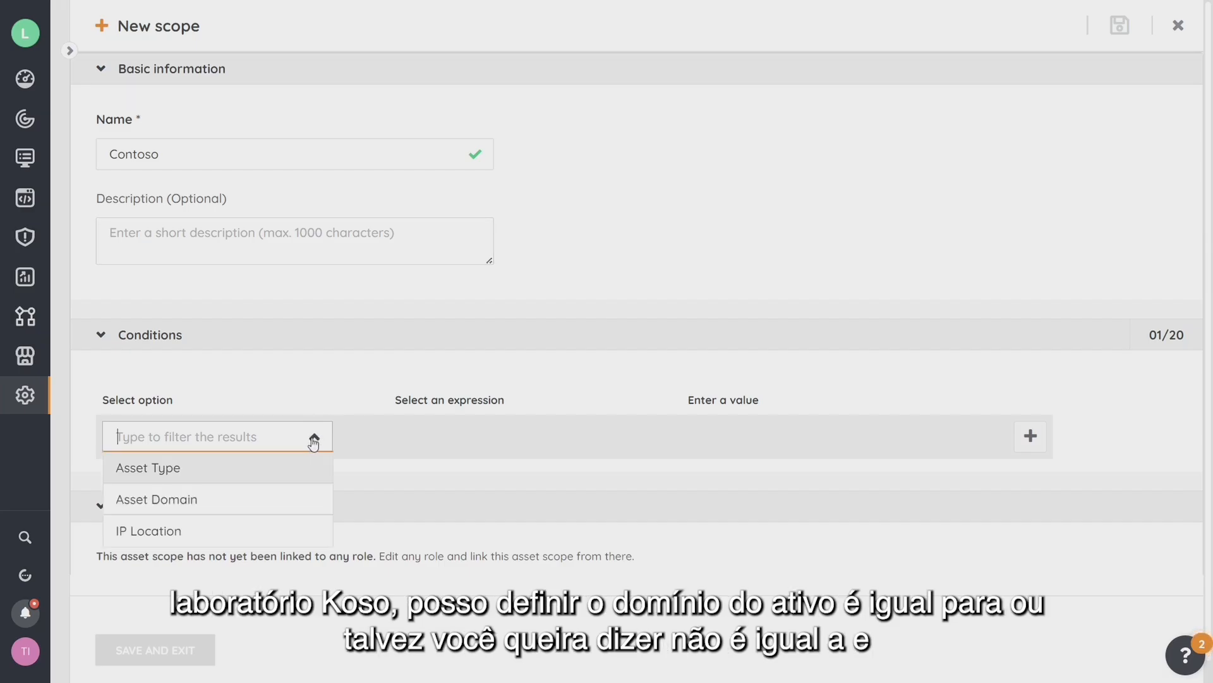
{"action": "left_click", "coordinate": [177, 504]}
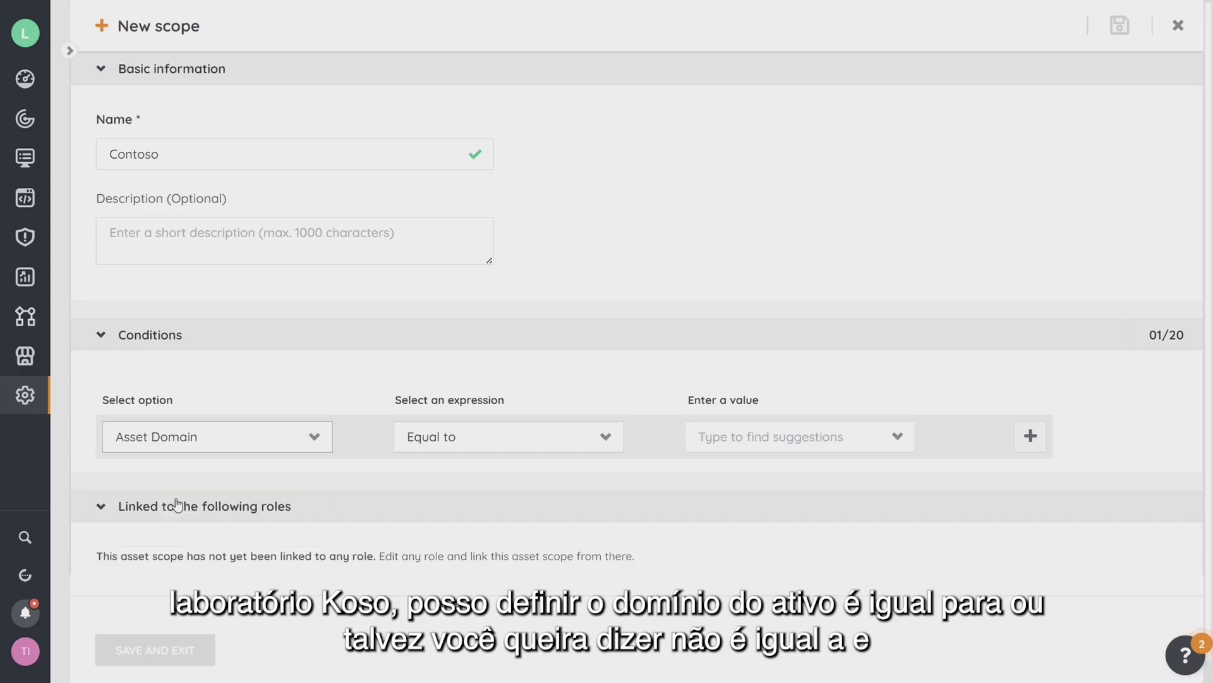
{"action": "left_click", "coordinate": [606, 443]}
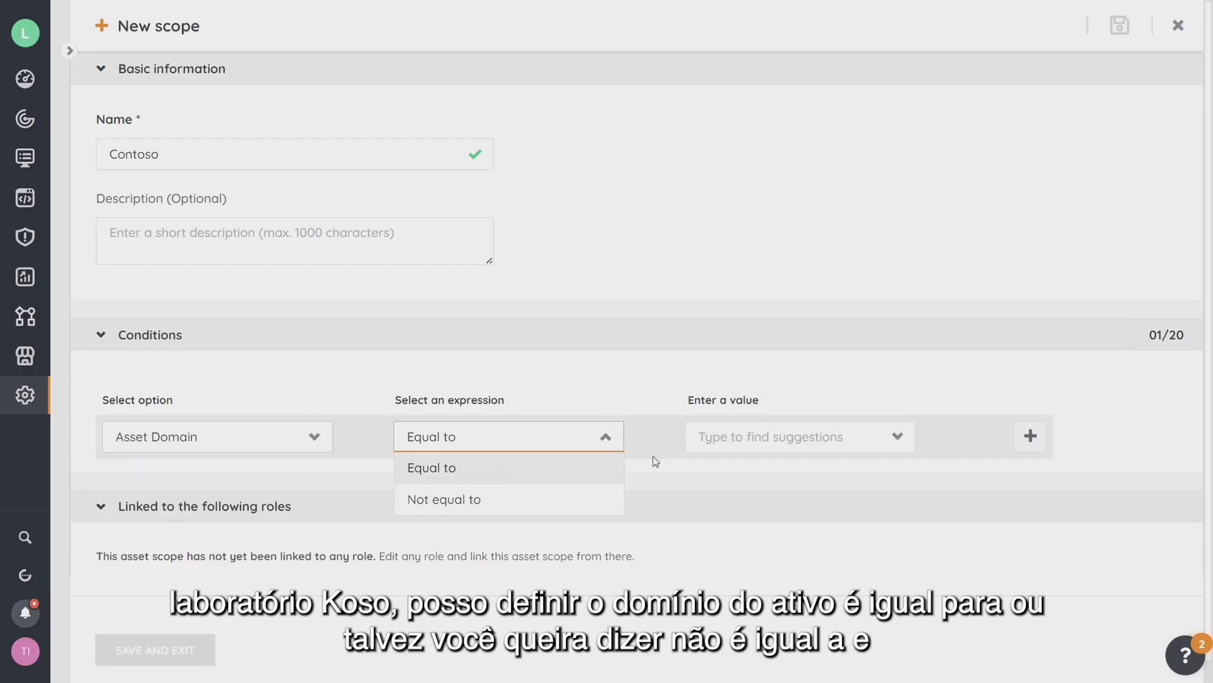
{"action": "left_click", "coordinate": [897, 437]}
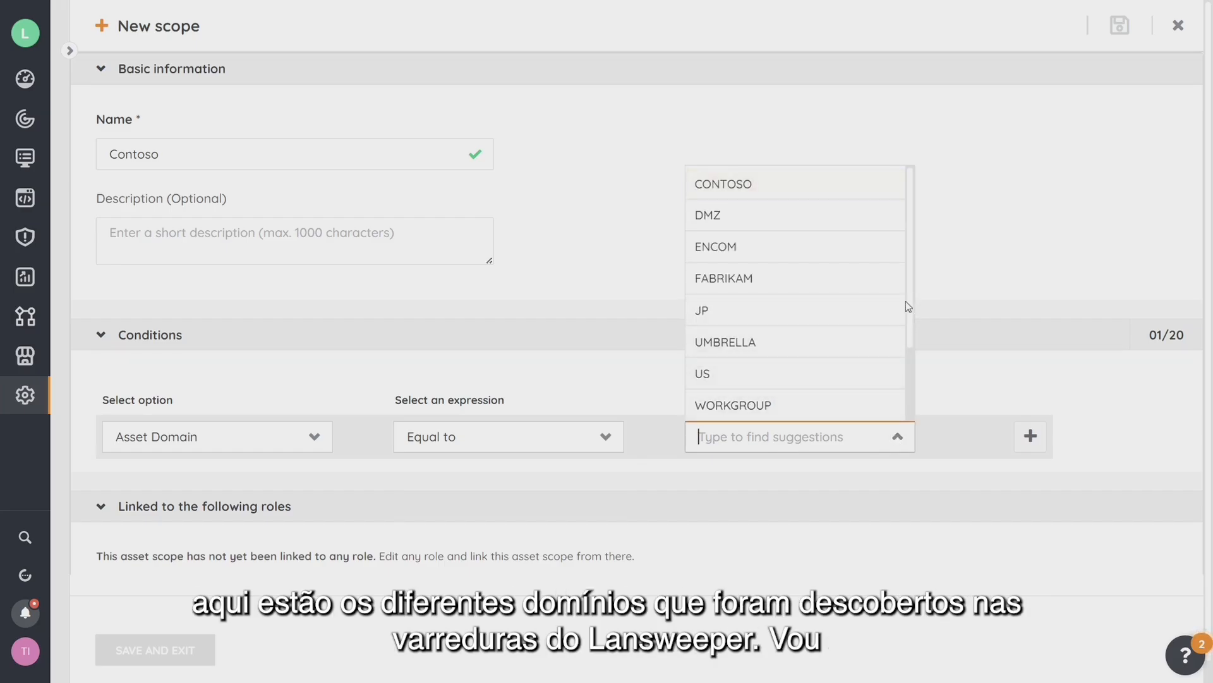
{"action": "left_click", "coordinate": [752, 189]}
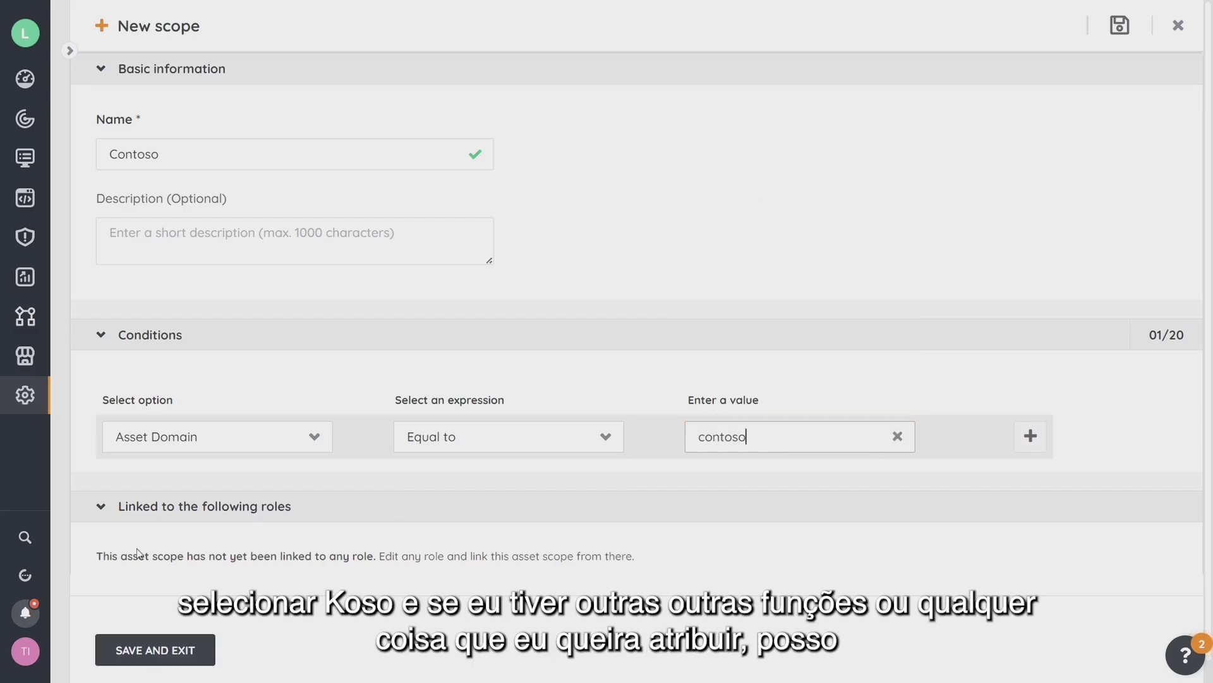
{"action": "scroll", "coordinate": [137, 553], "scroll_direction": "down", "scroll_amount": 1}
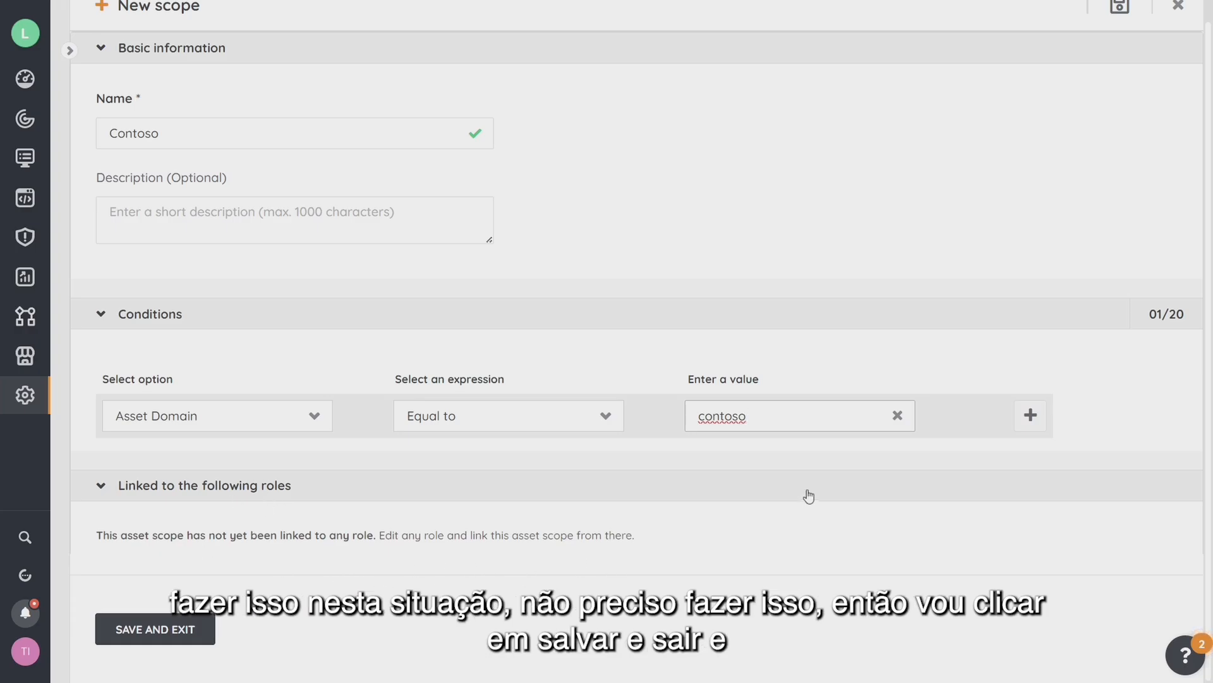
{"action": "left_click", "coordinate": [163, 632]}
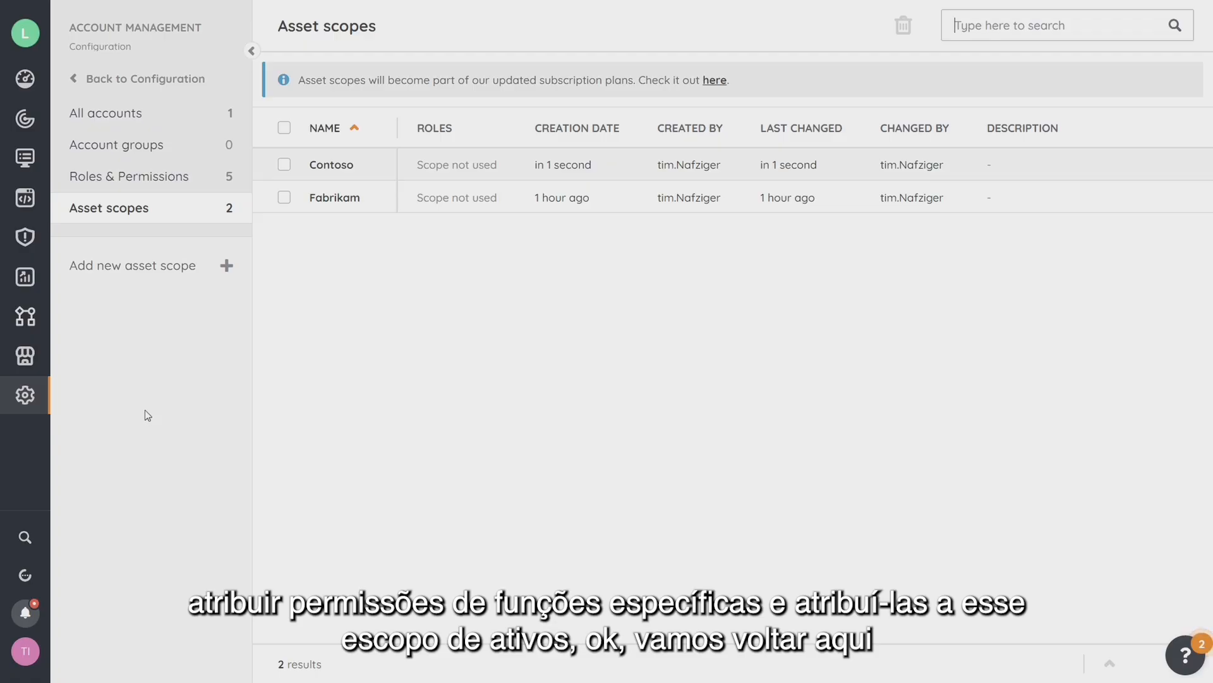
Go back to Configuration and reopen the main settings on the Branding page.
{"action": "left_click", "coordinate": [130, 79]}
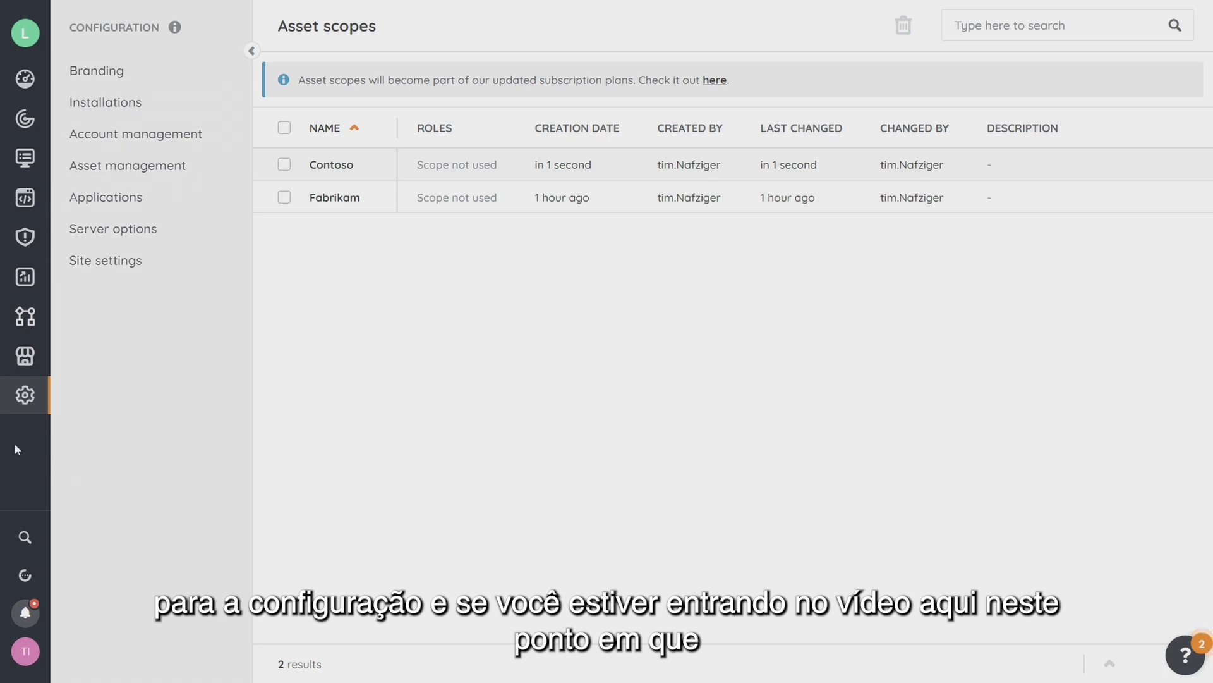
{"action": "left_click", "coordinate": [31, 408]}
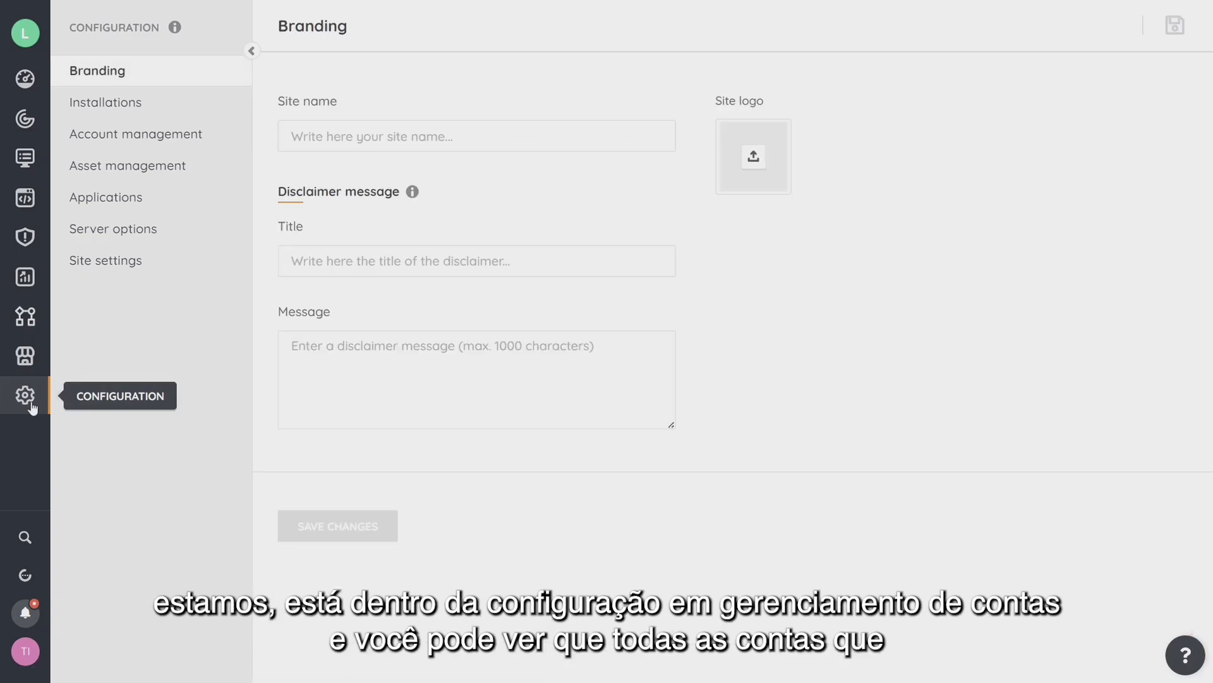
Open Account management, view All accounts, then the still-empty Account groups page.
{"action": "left_click", "coordinate": [104, 135]}
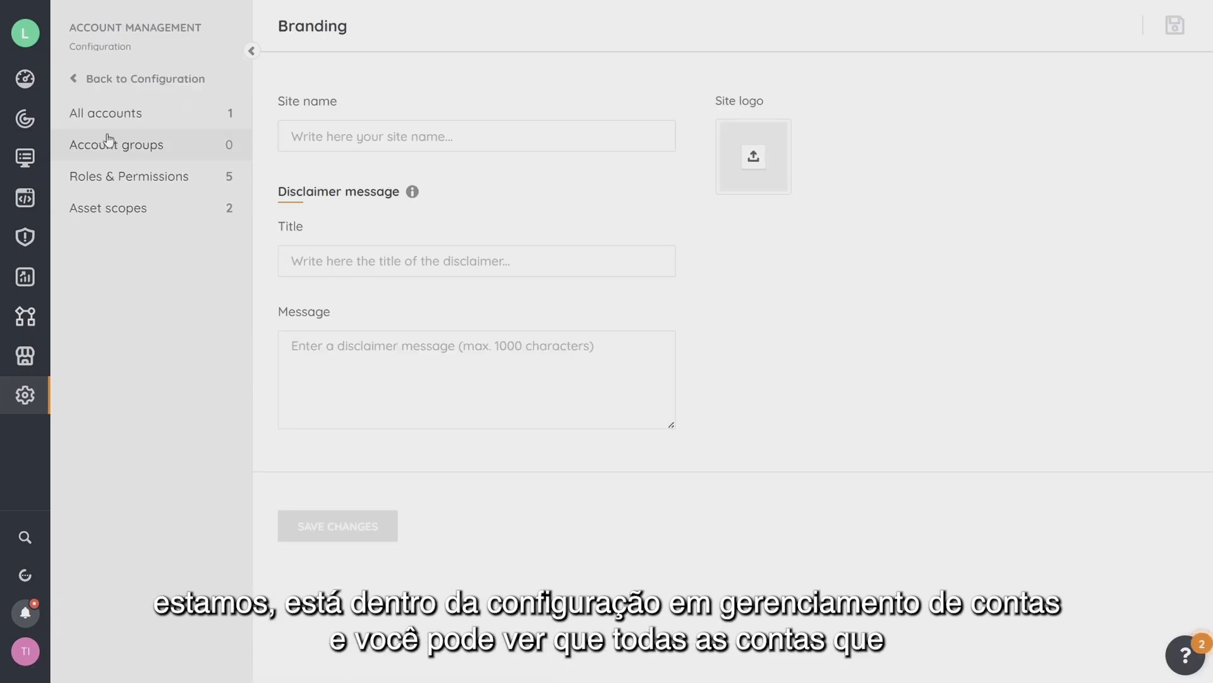
{"action": "left_click", "coordinate": [102, 117]}
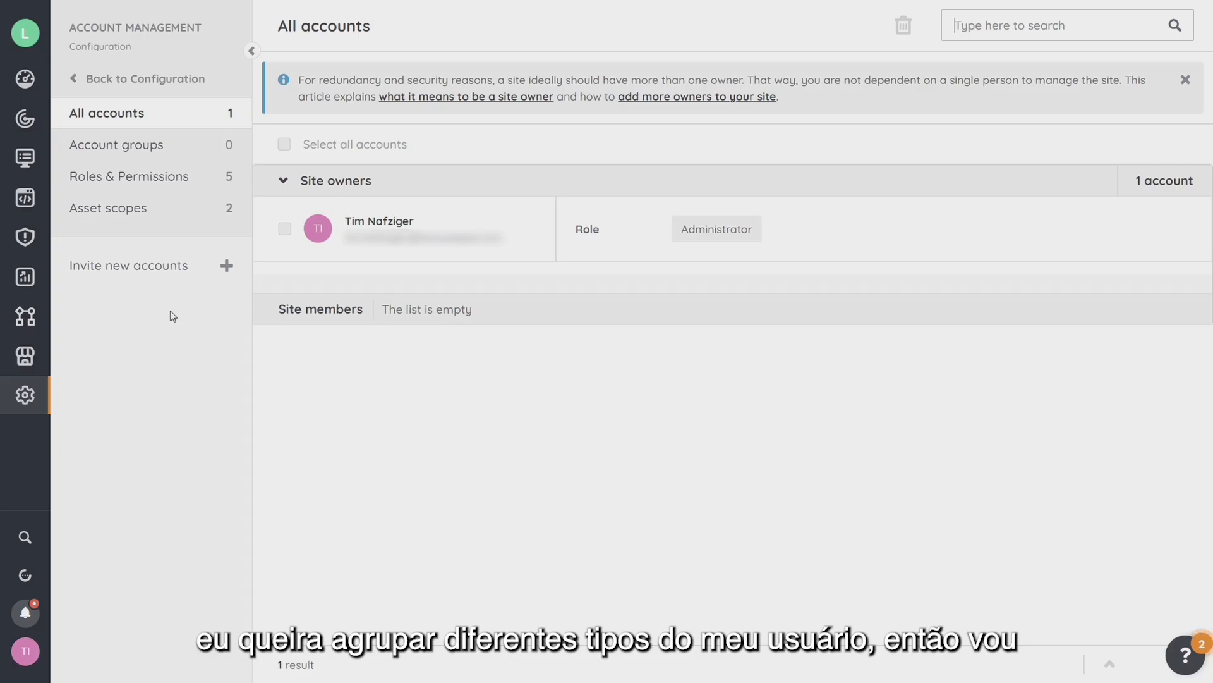
{"action": "left_click", "coordinate": [123, 149]}
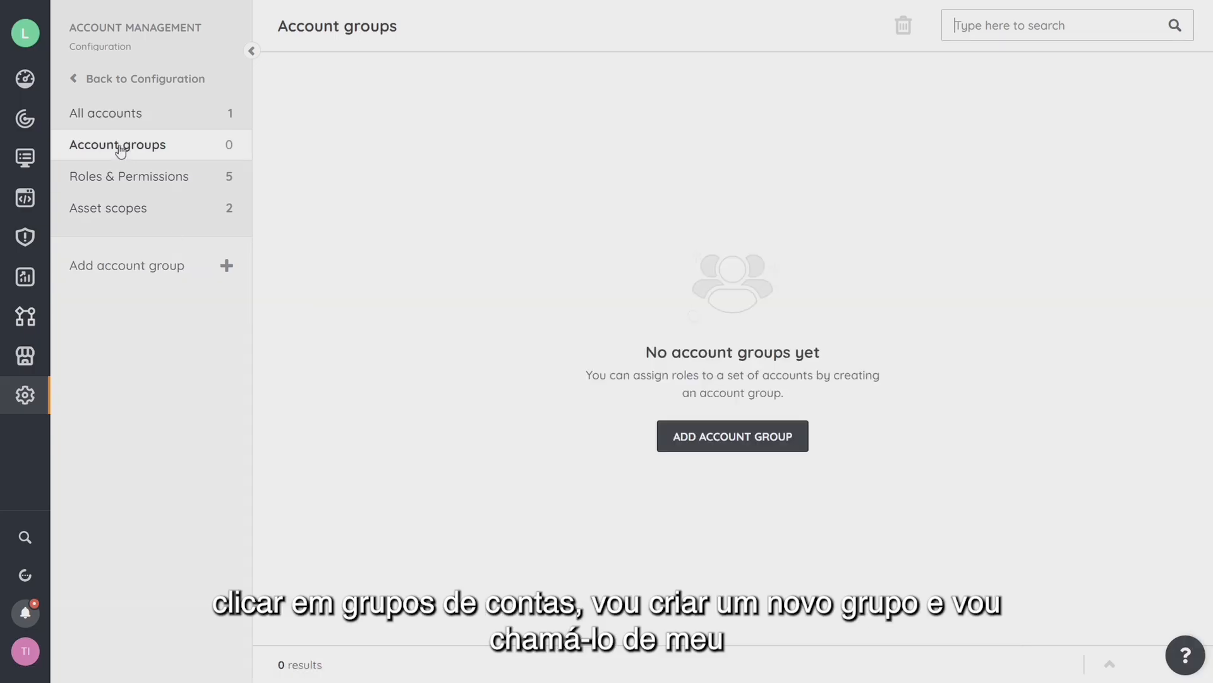
{"action": "left_click", "coordinate": [749, 439]}
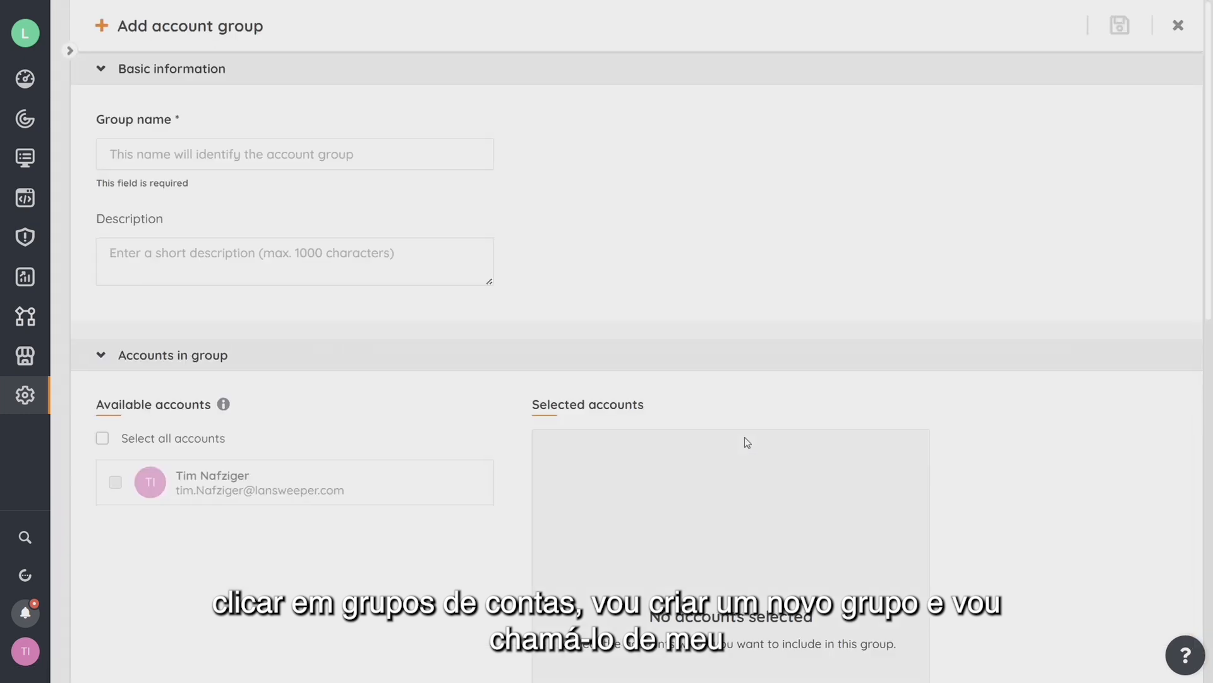
{"action": "left_click", "coordinate": [370, 156]}
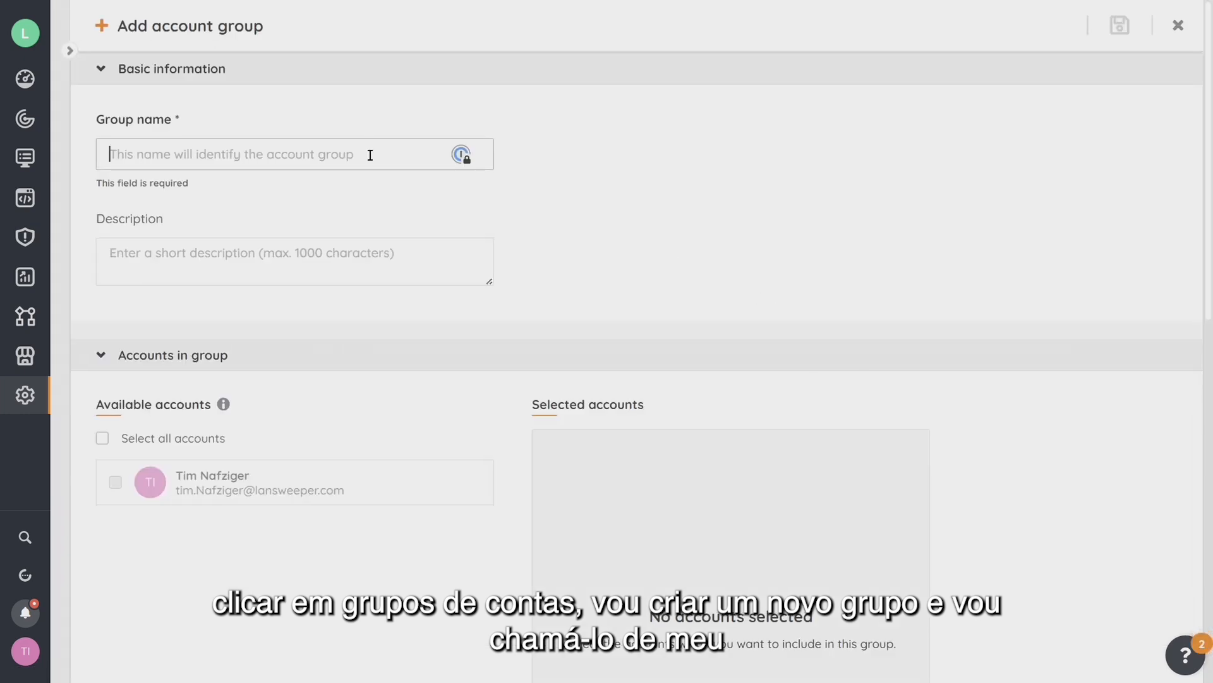
{"action": "type", "text": "Servers"}
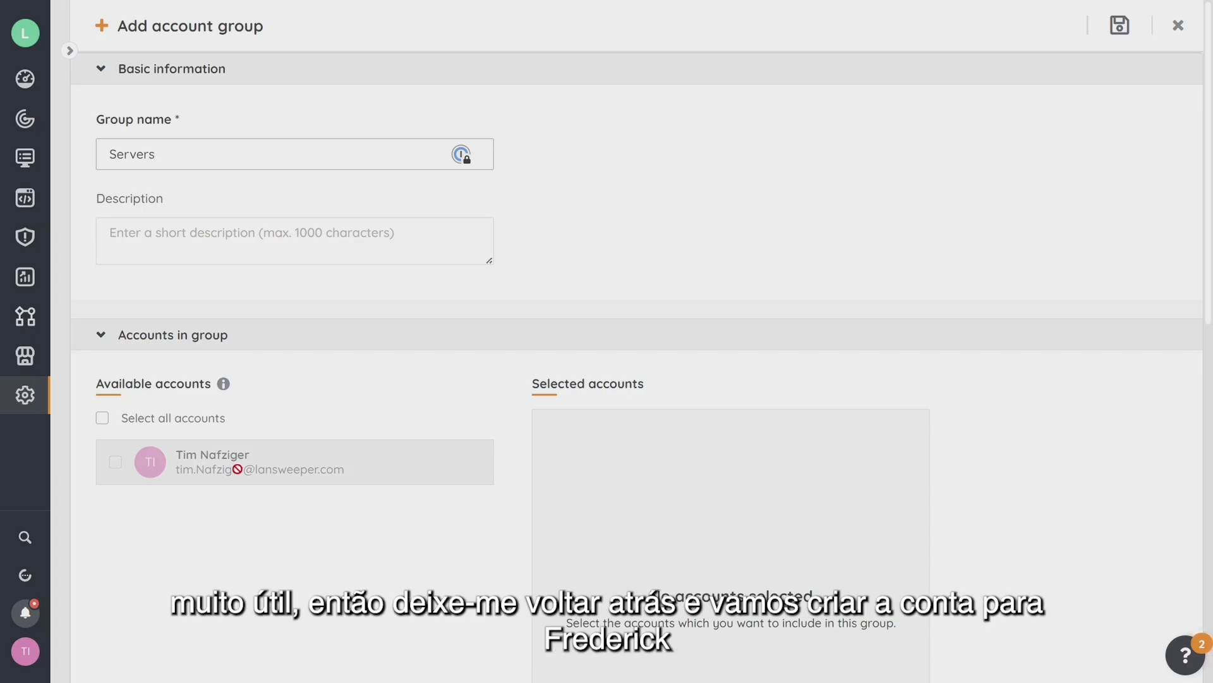
{"action": "left_click", "coordinate": [1178, 25]}
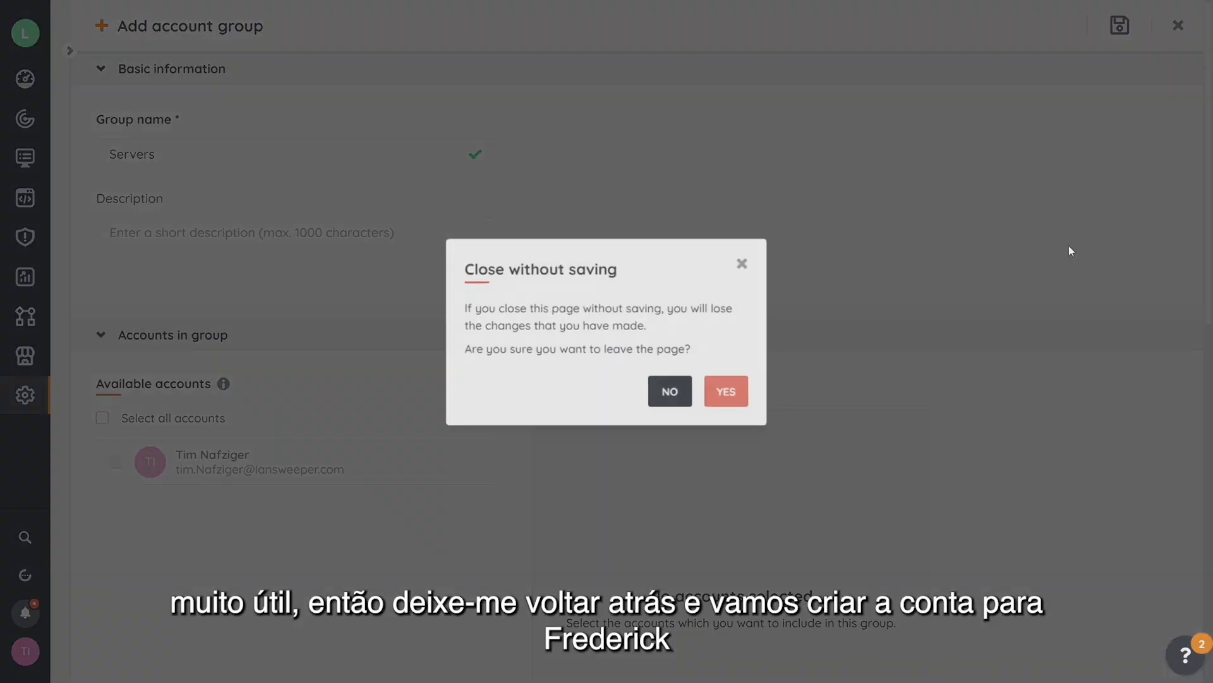
{"action": "left_click", "coordinate": [723, 393]}
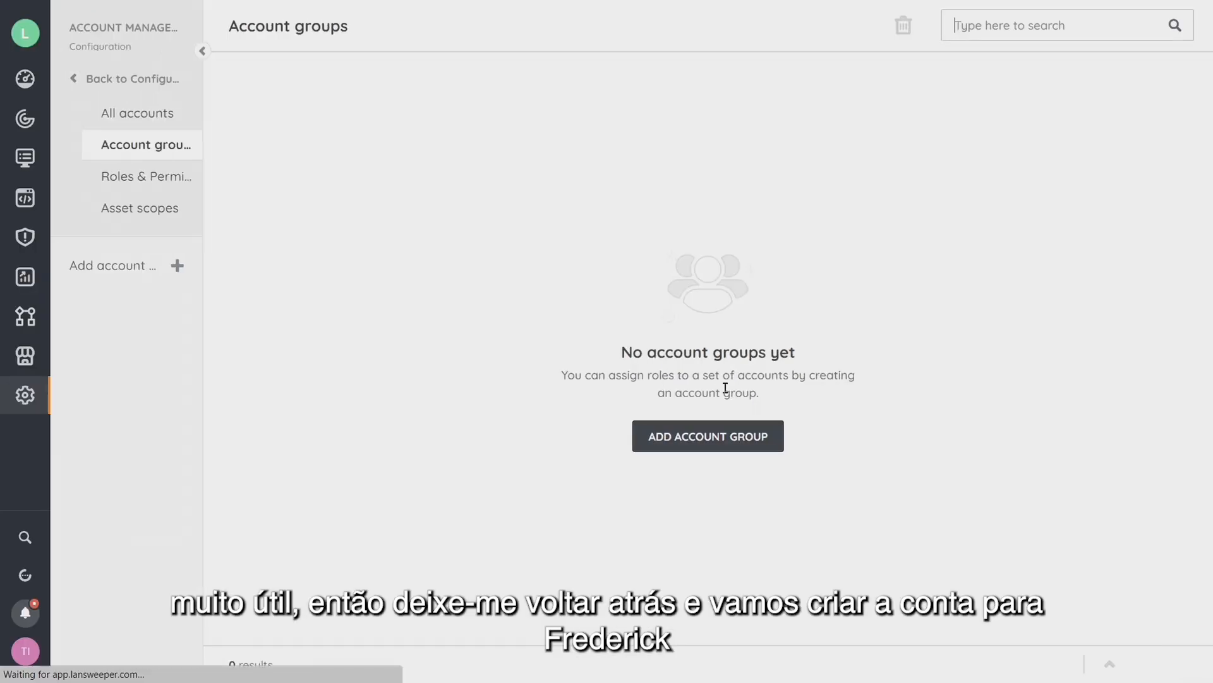
{"action": "left_click", "coordinate": [119, 120]}
Add the invitee's e-mail address to the invitation list, leaving out the directory user.
{"action": "left_click", "coordinate": [134, 267]}
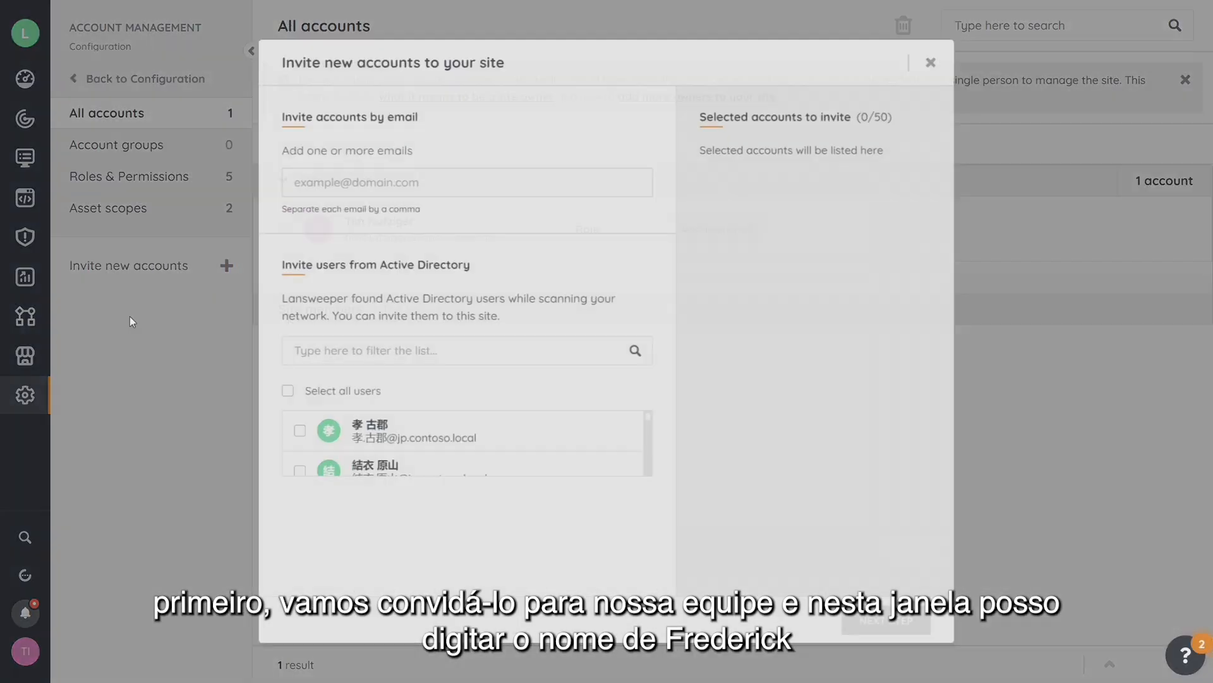
{"action": "left_click", "coordinate": [377, 174]}
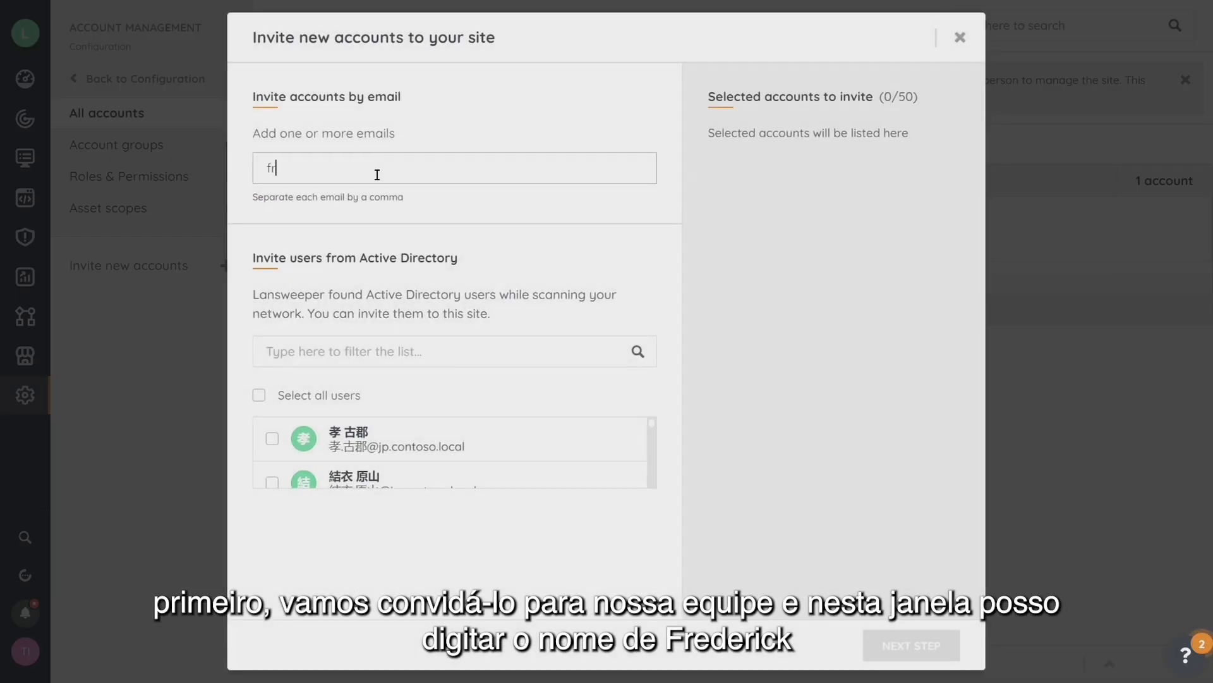
{"action": "key", "text": "Return"}
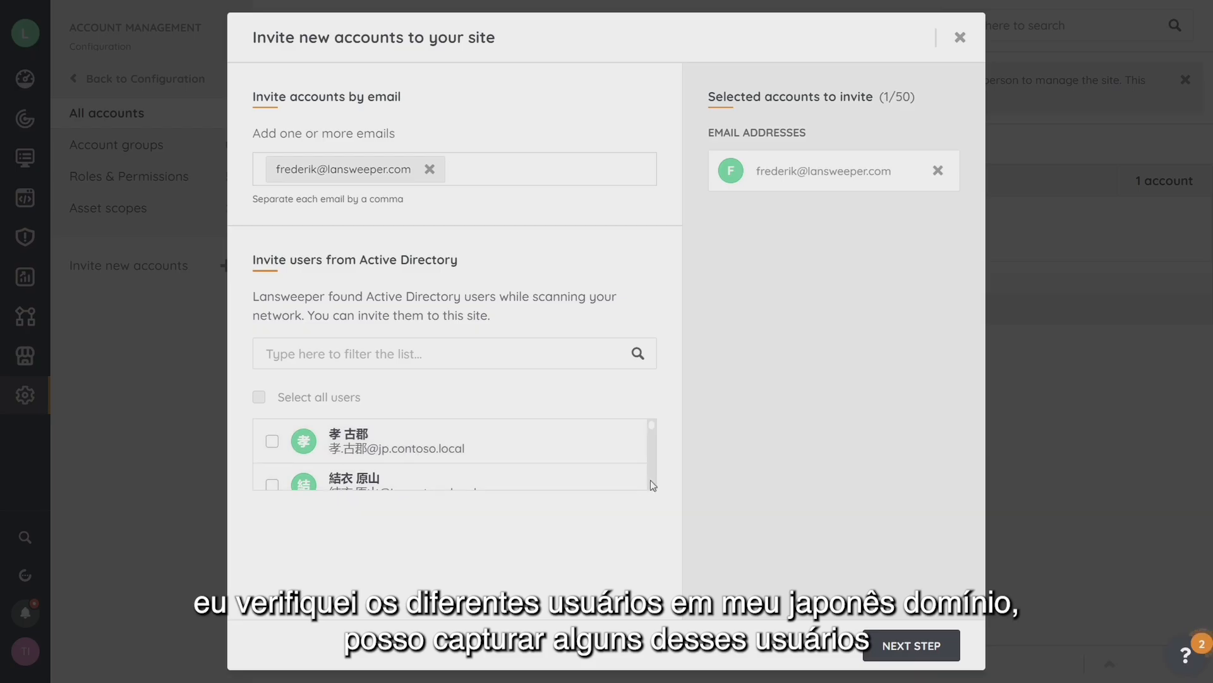
{"action": "scroll", "coordinate": [652, 471], "scroll_direction": "down", "scroll_amount": 5}
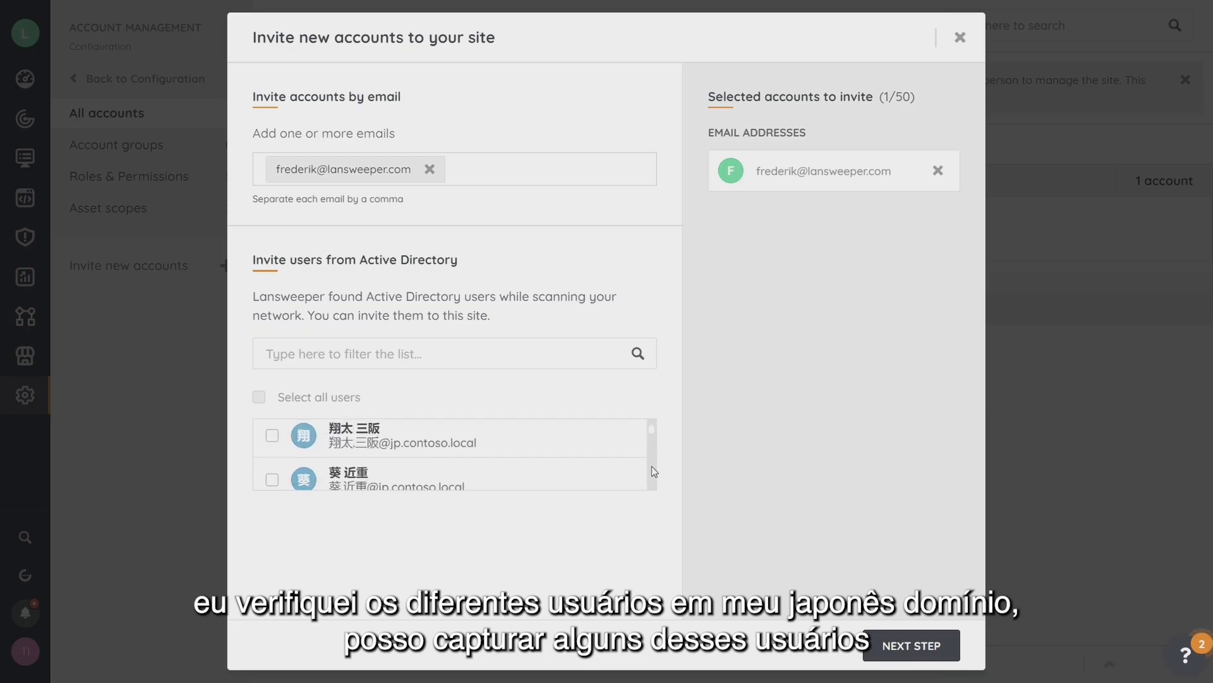
{"action": "left_click", "coordinate": [273, 432]}
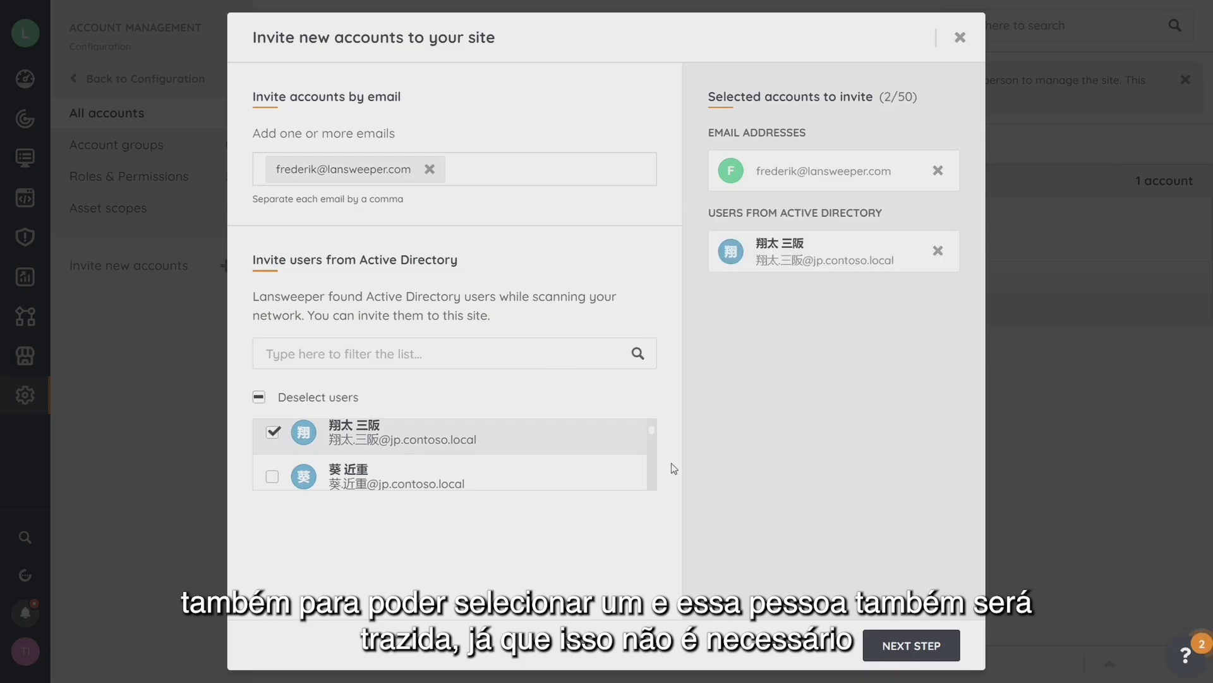
{"action": "left_click", "coordinate": [937, 253]}
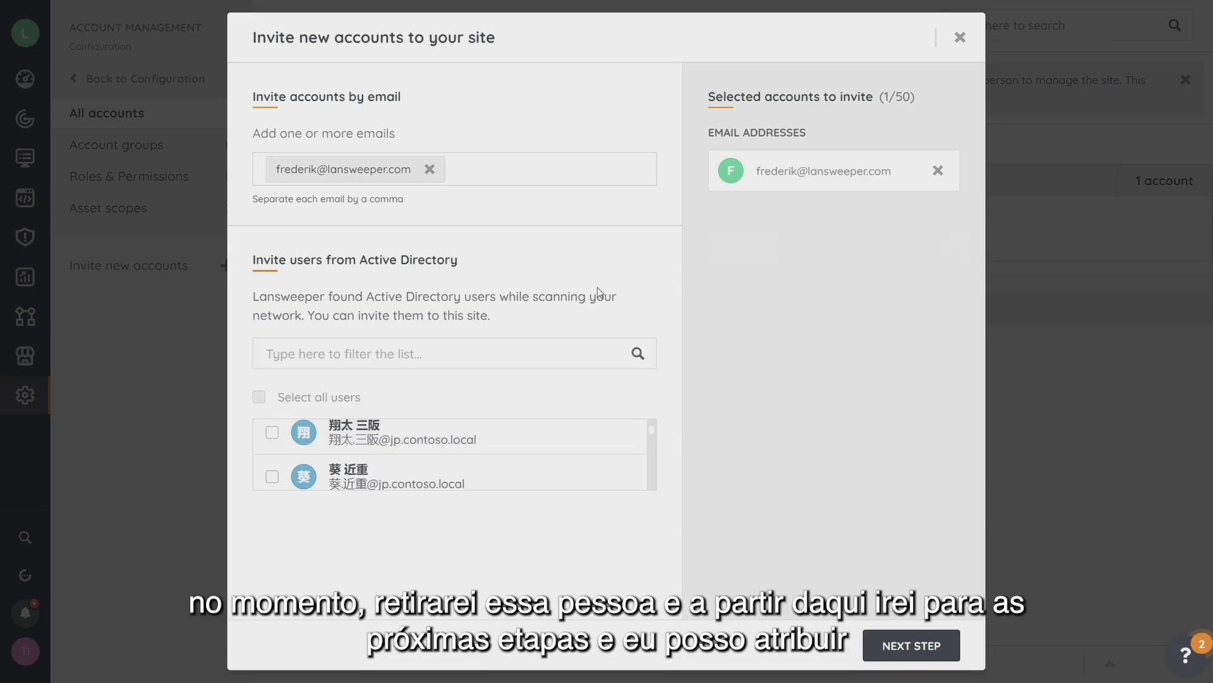
Leave account groups empty, assign the Manage Assets role, and send the invitation.
{"action": "left_click", "coordinate": [919, 645]}
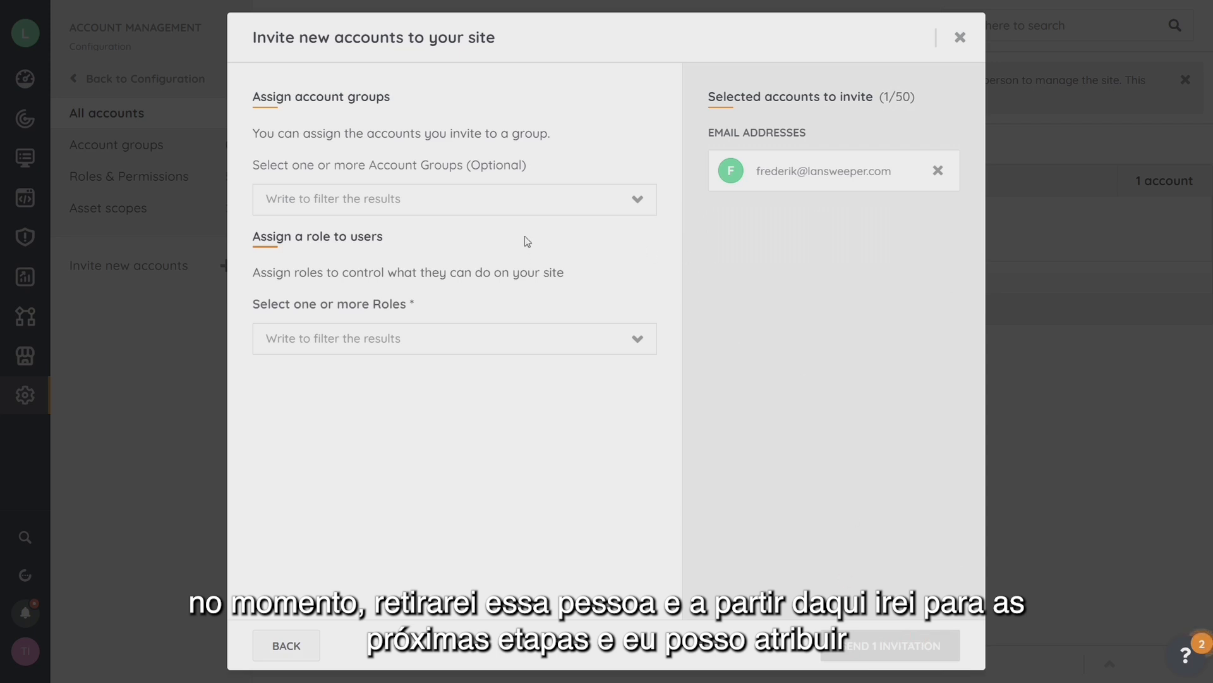
{"action": "left_click", "coordinate": [639, 201]}
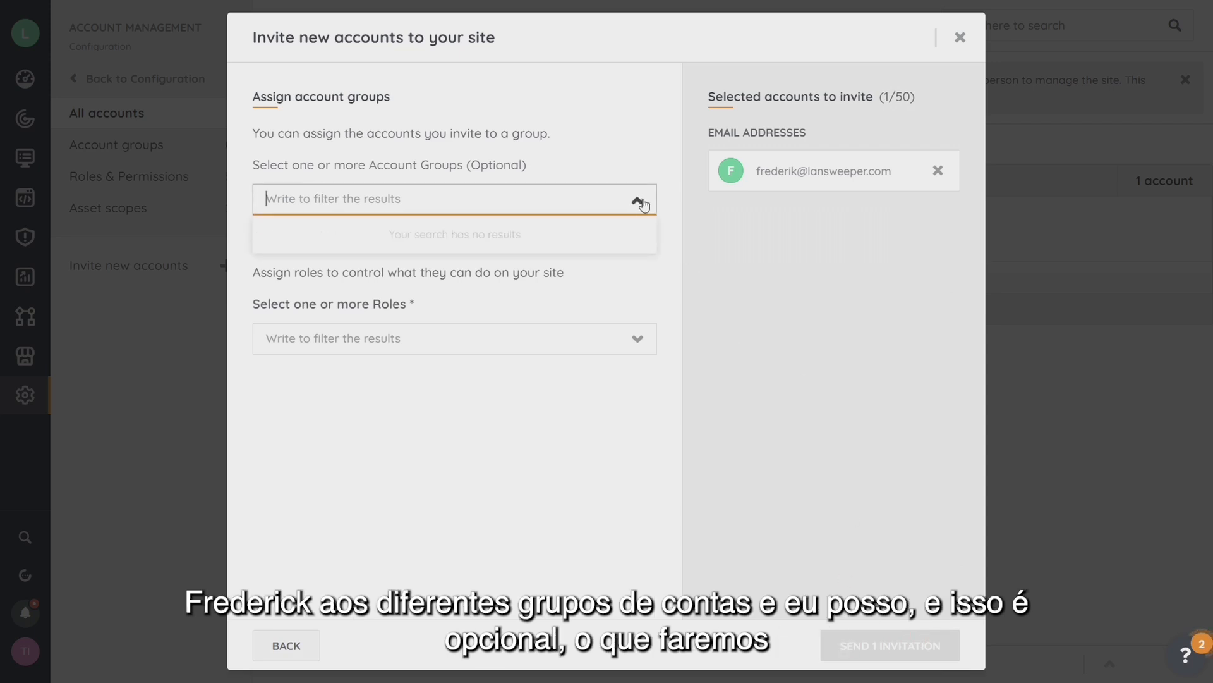
{"action": "left_click", "coordinate": [664, 202]}
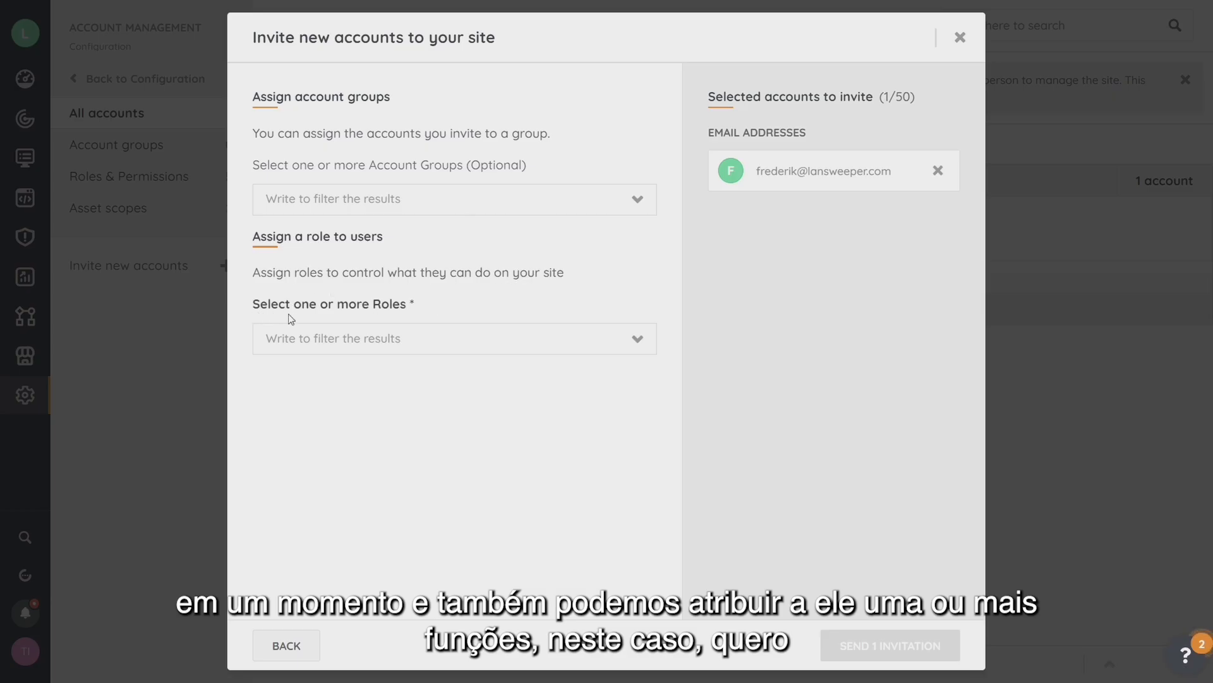
{"action": "left_click", "coordinate": [416, 352]}
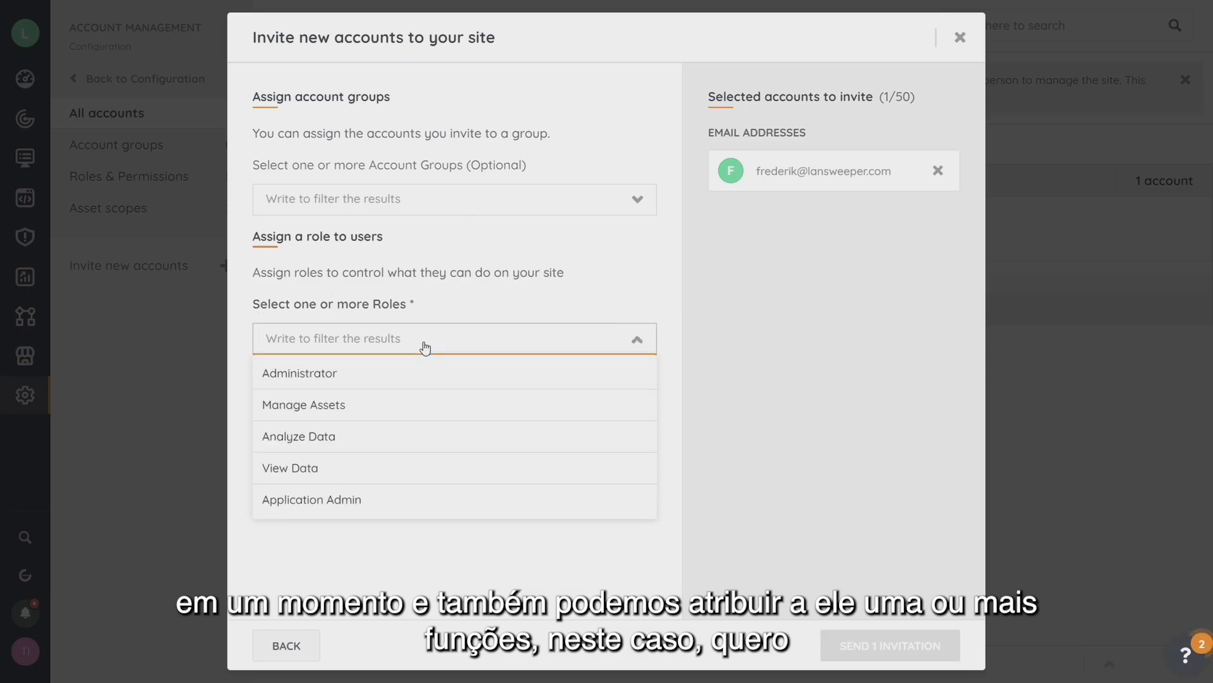
{"action": "left_click", "coordinate": [333, 413]}
{"action": "left_click", "coordinate": [867, 633]}
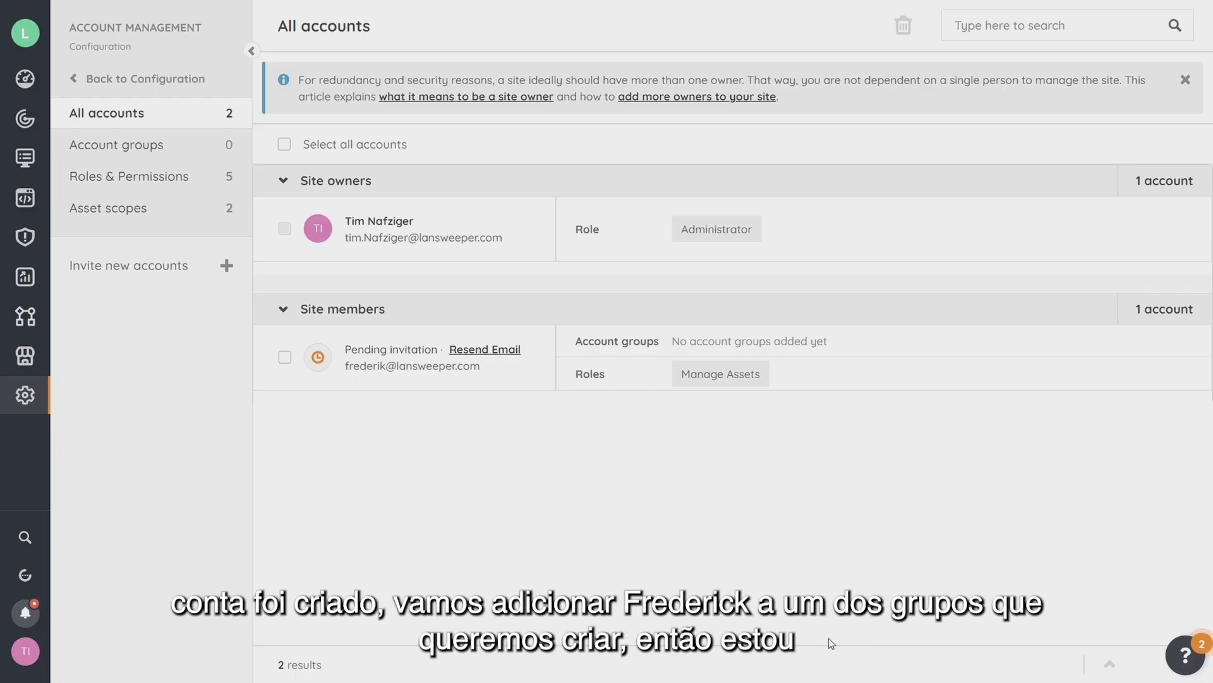
Create a new account group named Servers with the invited account as its member.
{"action": "left_click", "coordinate": [149, 150]}
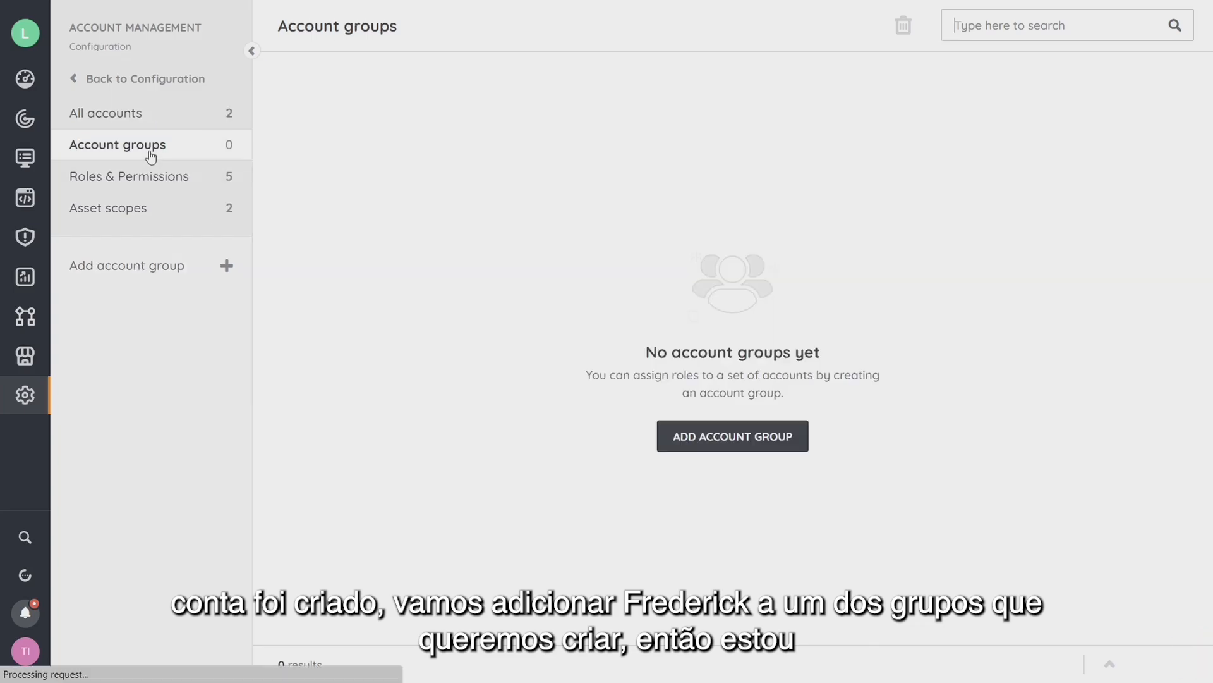
{"action": "left_click", "coordinate": [715, 449]}
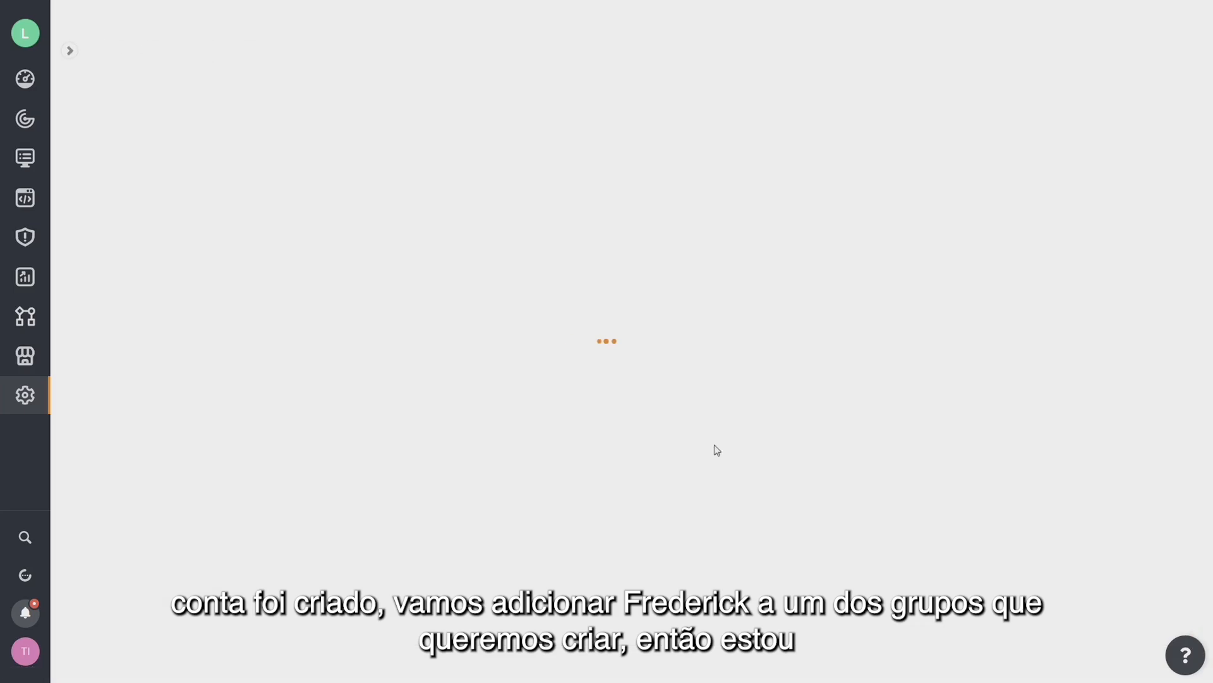
{"action": "left_click", "coordinate": [288, 158]}
{"action": "type", "text": "Servers"}
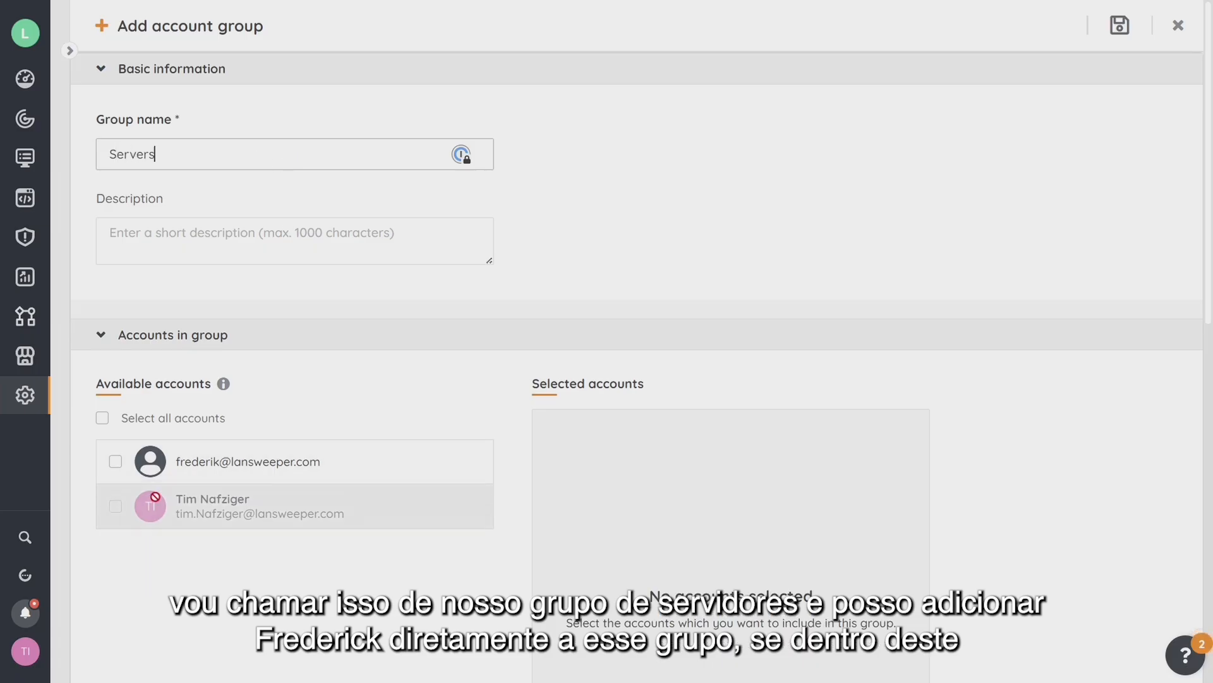
{"action": "left_click", "coordinate": [115, 462]}
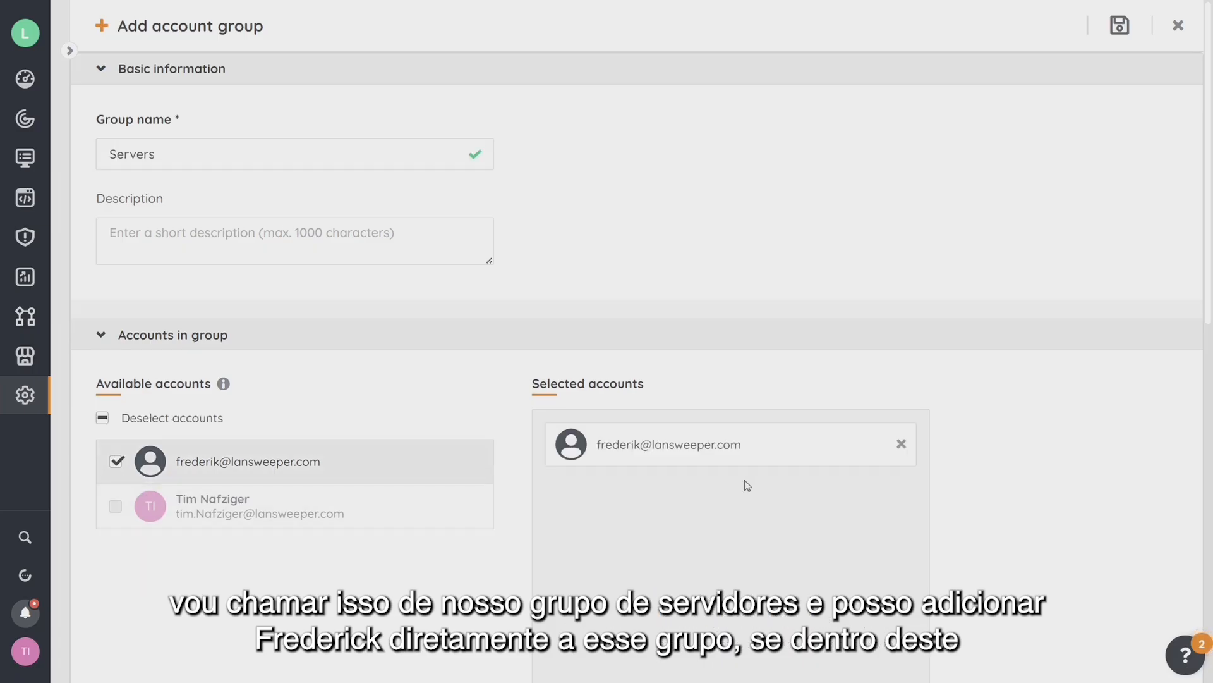
Grant the Servers group the Manage Assets role and save it.
{"action": "scroll", "coordinate": [746, 481], "scroll_direction": "down", "scroll_amount": 7}
{"action": "scroll", "coordinate": [579, 427], "scroll_direction": "down", "scroll_amount": 2}
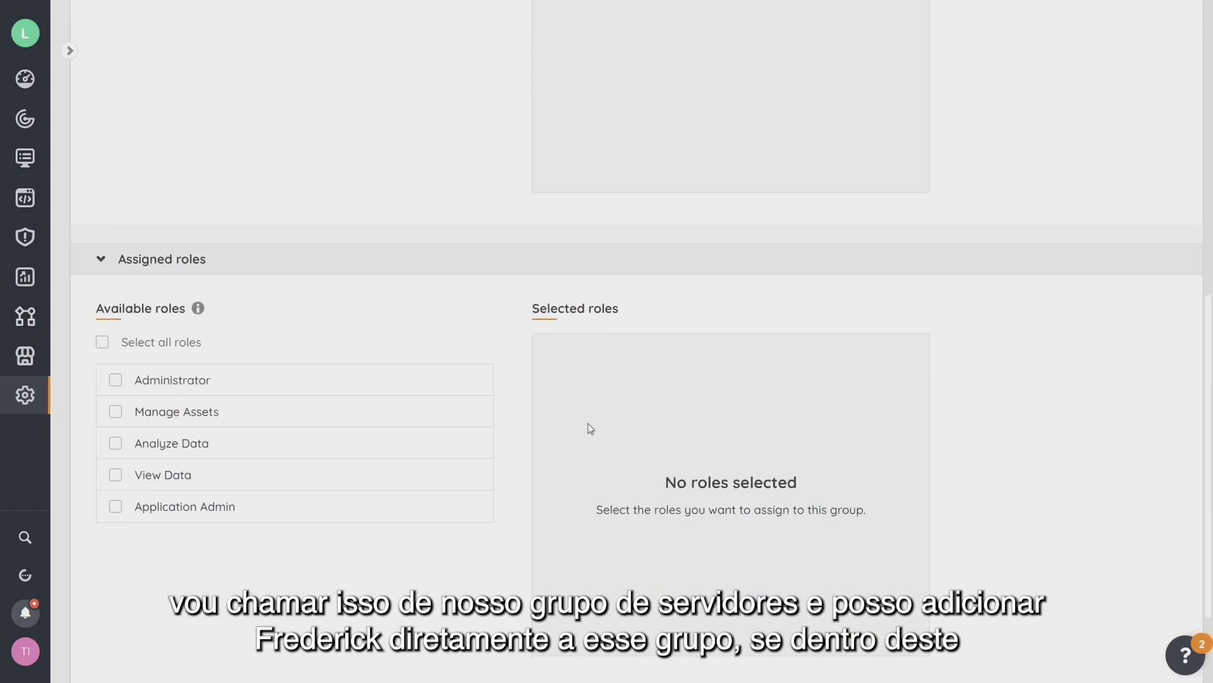
{"action": "scroll", "coordinate": [569, 364], "scroll_direction": "up", "scroll_amount": 5}
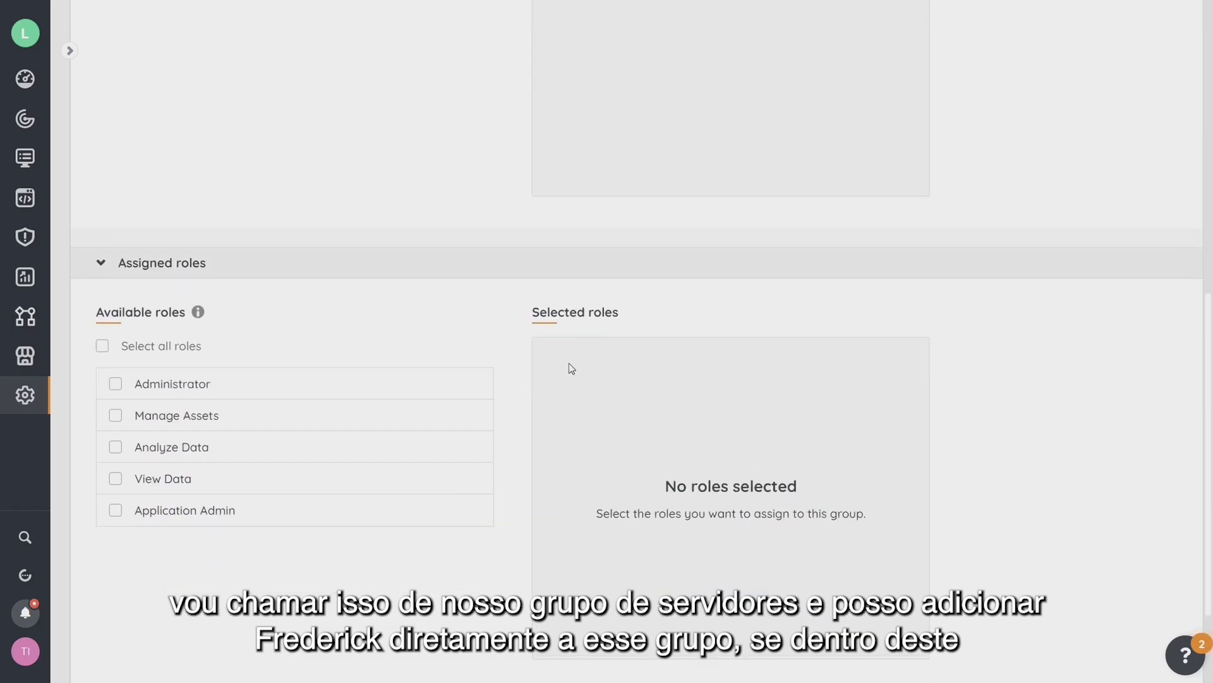
{"action": "scroll", "coordinate": [400, 391], "scroll_direction": "down", "scroll_amount": 5}
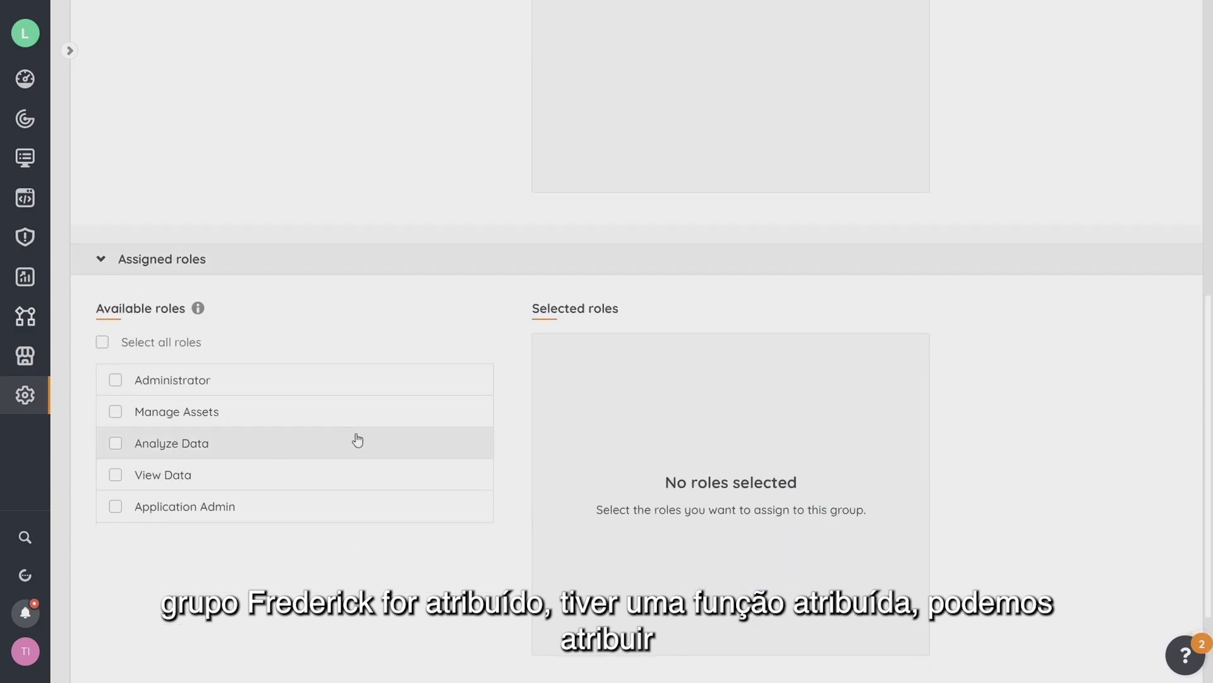
{"action": "left_click", "coordinate": [116, 414]}
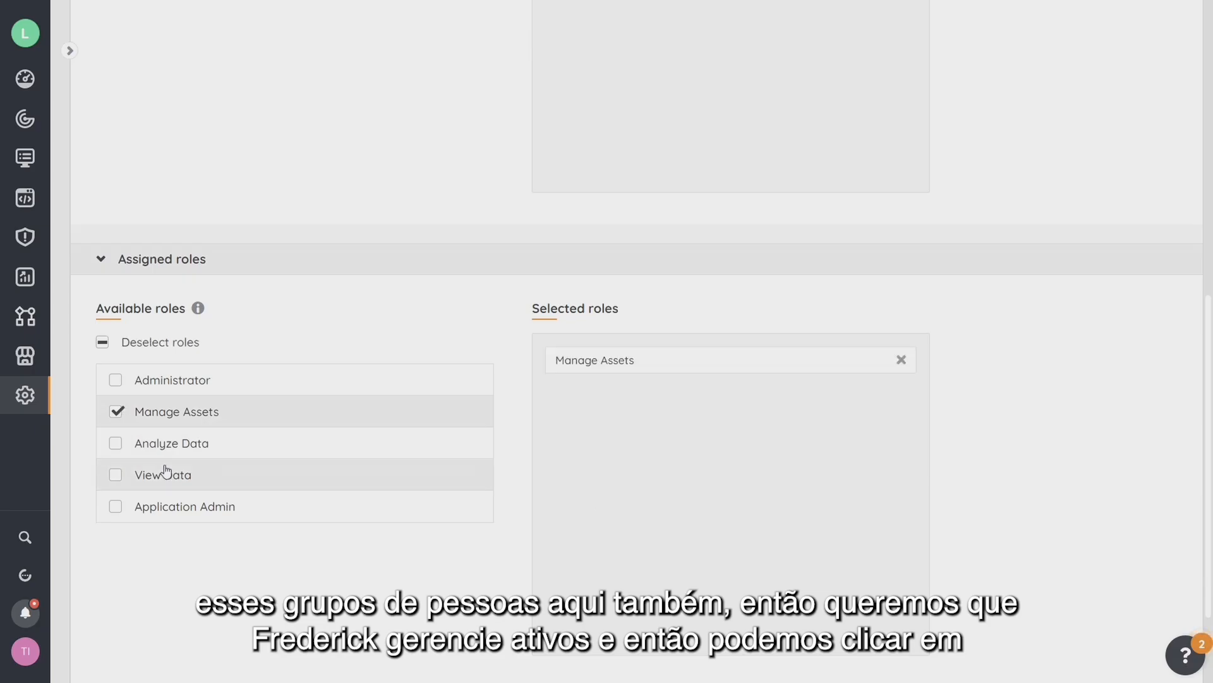
{"action": "scroll", "coordinate": [1115, 606], "scroll_direction": "down", "scroll_amount": 2}
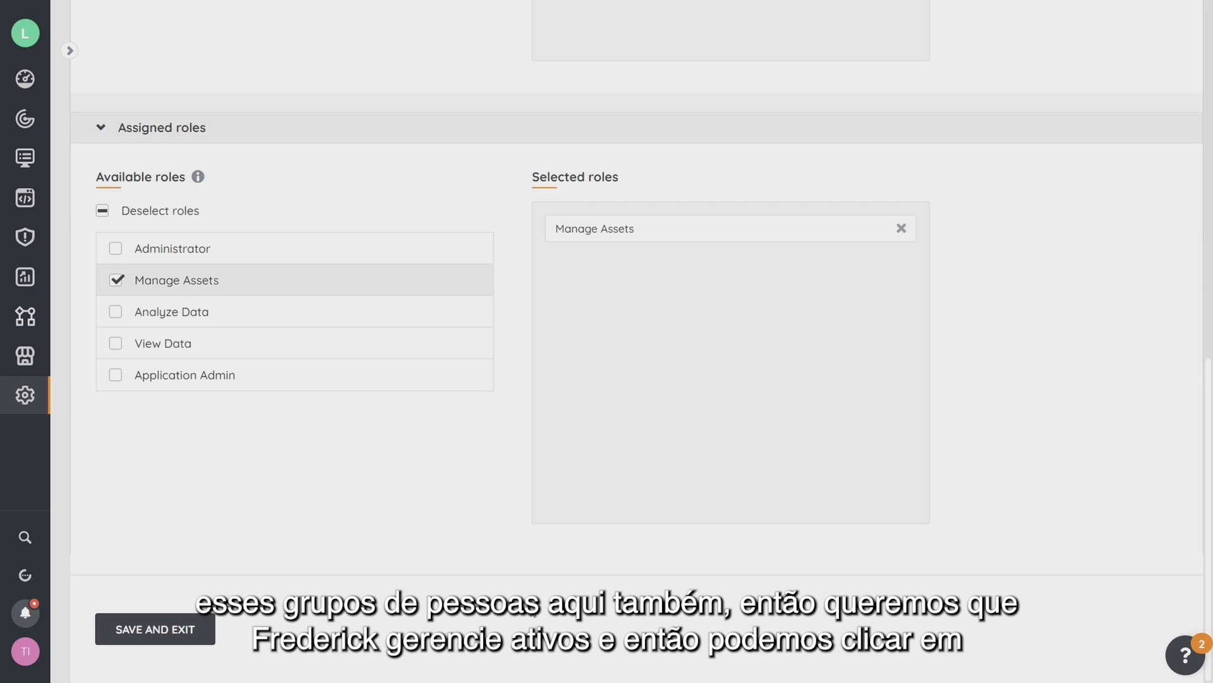
{"action": "left_click", "coordinate": [169, 632]}
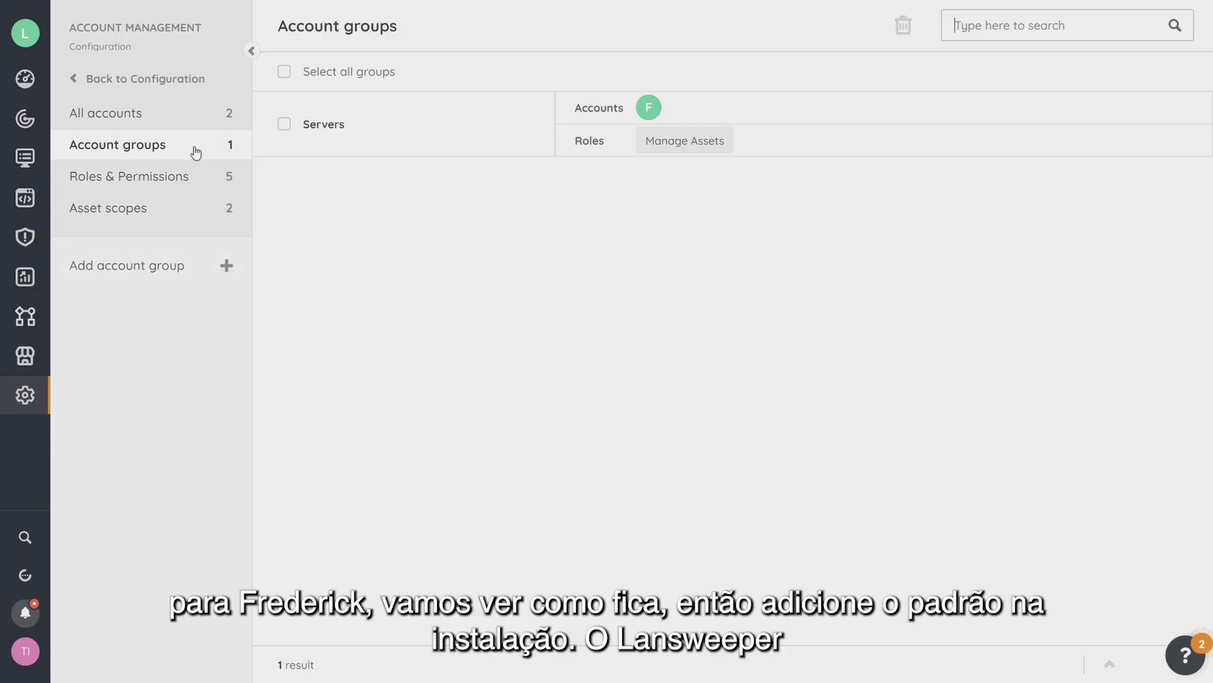
Go to the Roles & Permissions page.
{"action": "left_click", "coordinate": [167, 178]}
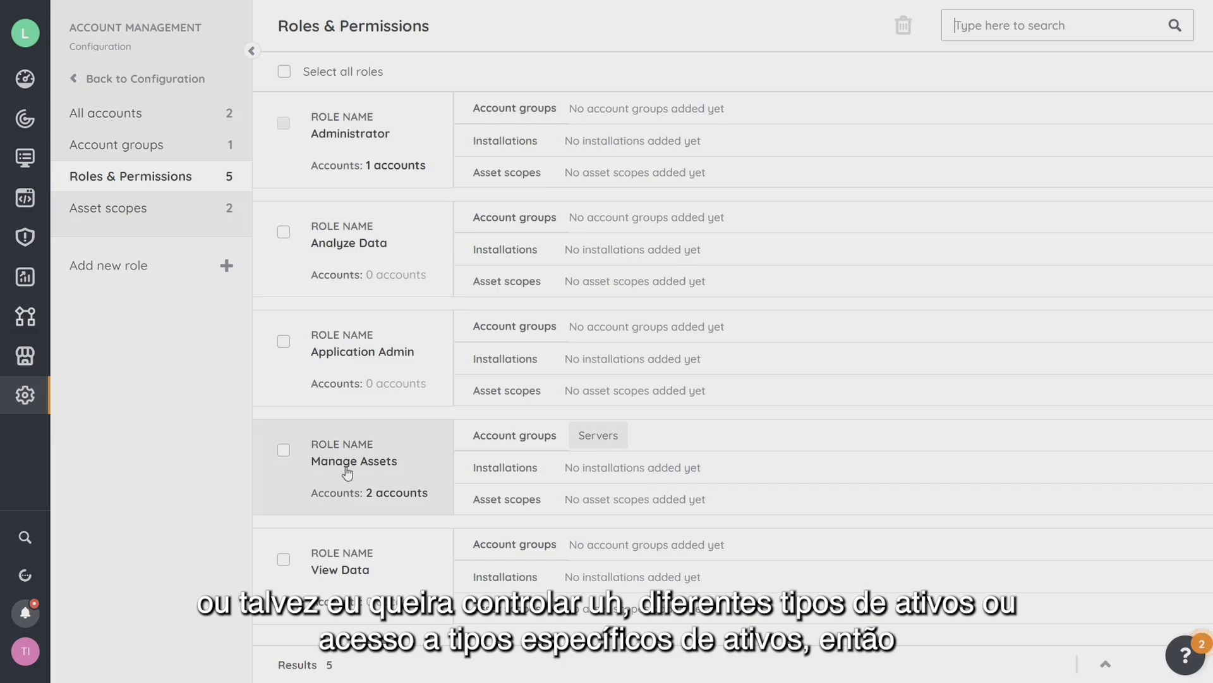
Select the Manage Assets role and open its permissions editor.
{"action": "left_click", "coordinate": [284, 452]}
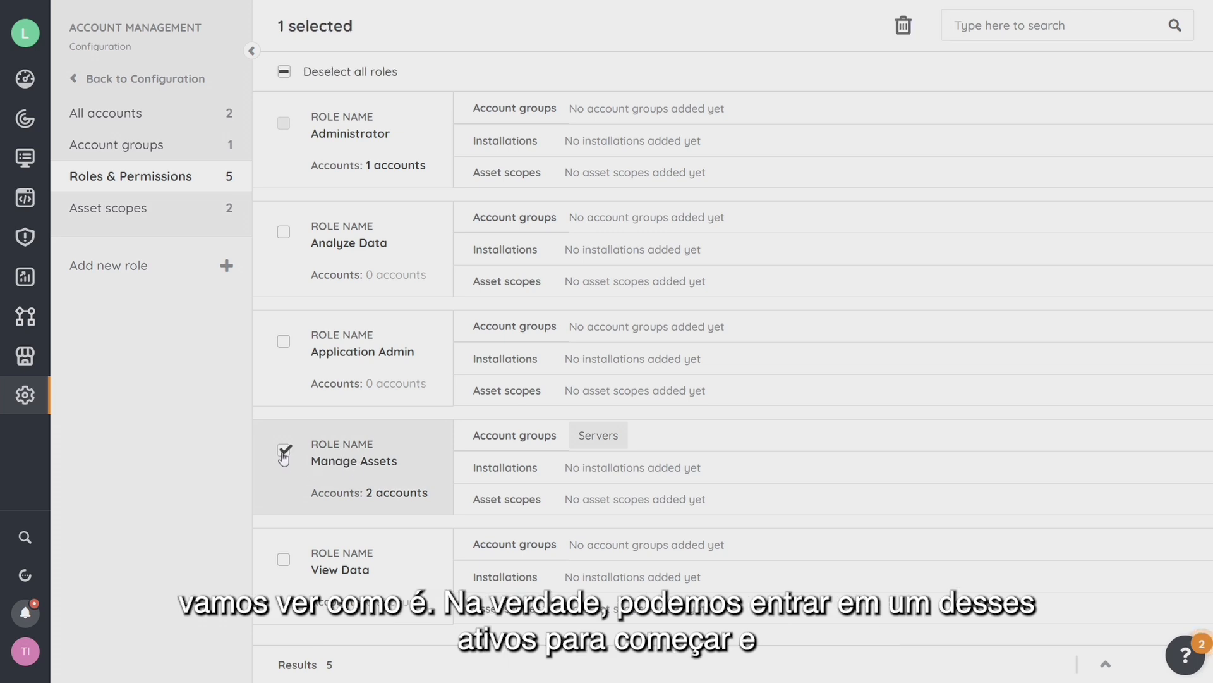
{"action": "left_click", "coordinate": [362, 468]}
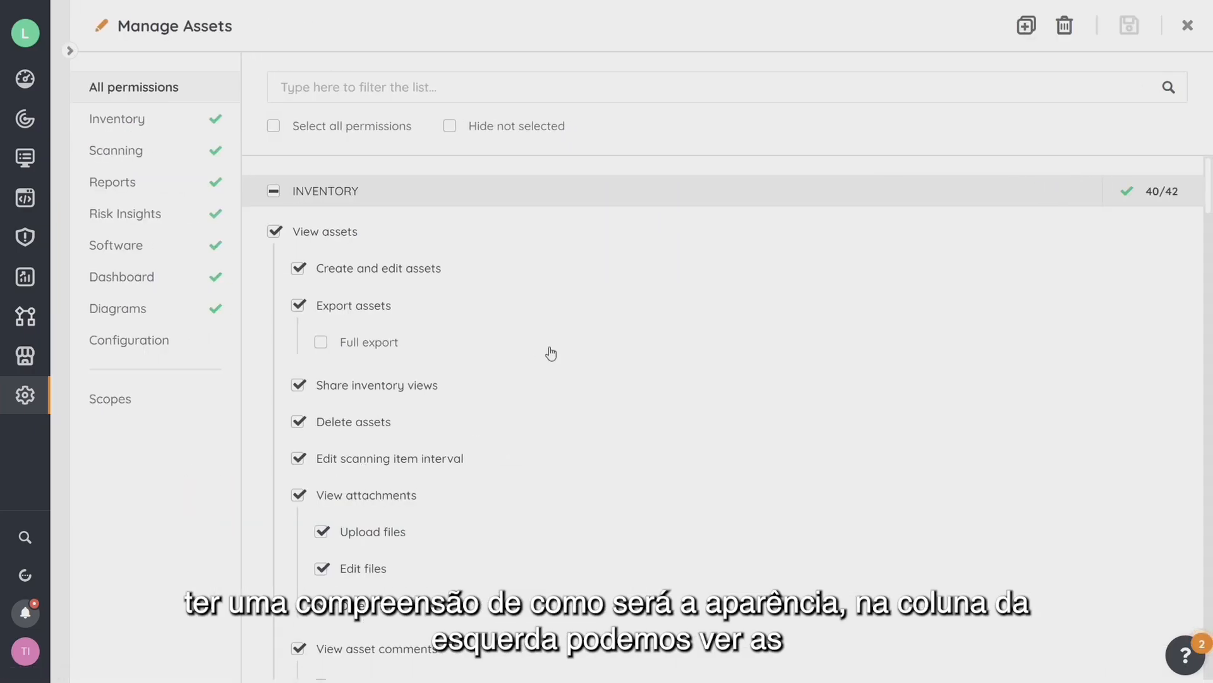
{"action": "scroll", "coordinate": [550, 354], "scroll_direction": "down", "scroll_amount": 2}
{"action": "scroll", "coordinate": [302, 217], "scroll_direction": "up", "scroll_amount": 2}
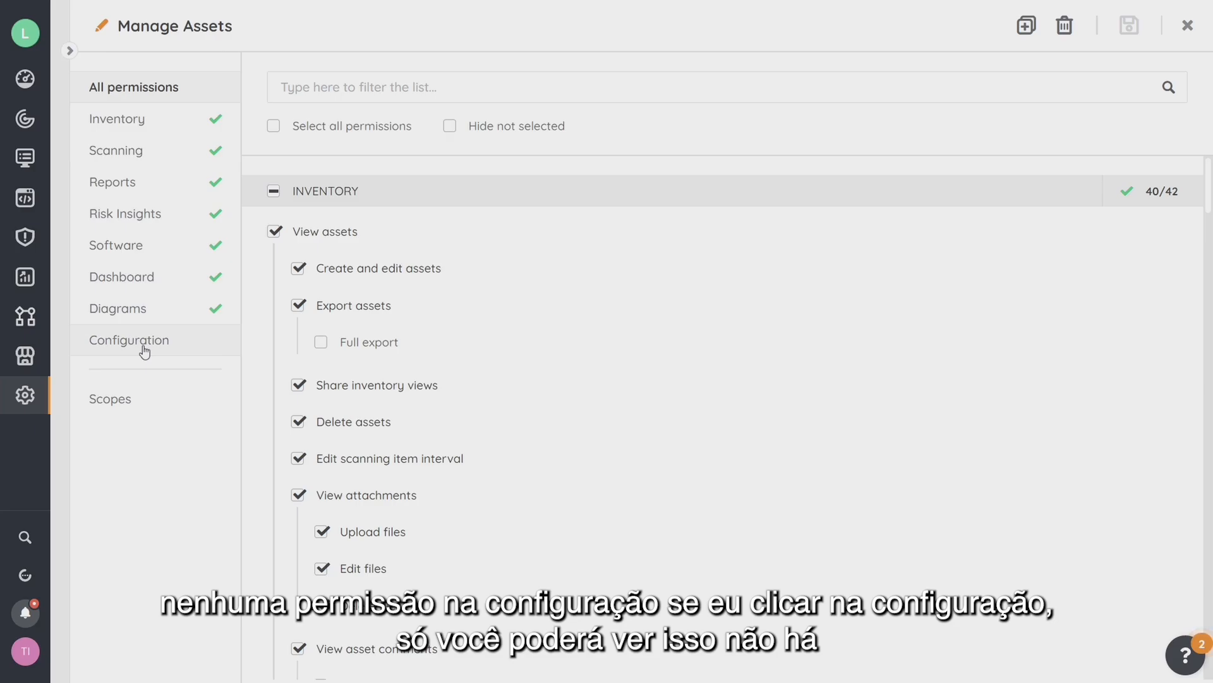
{"action": "left_click_drag", "start_coordinate": [143, 347], "coordinate": [108, 335]}
{"action": "scroll", "coordinate": [424, 354], "scroll_direction": "down", "scroll_amount": 12}
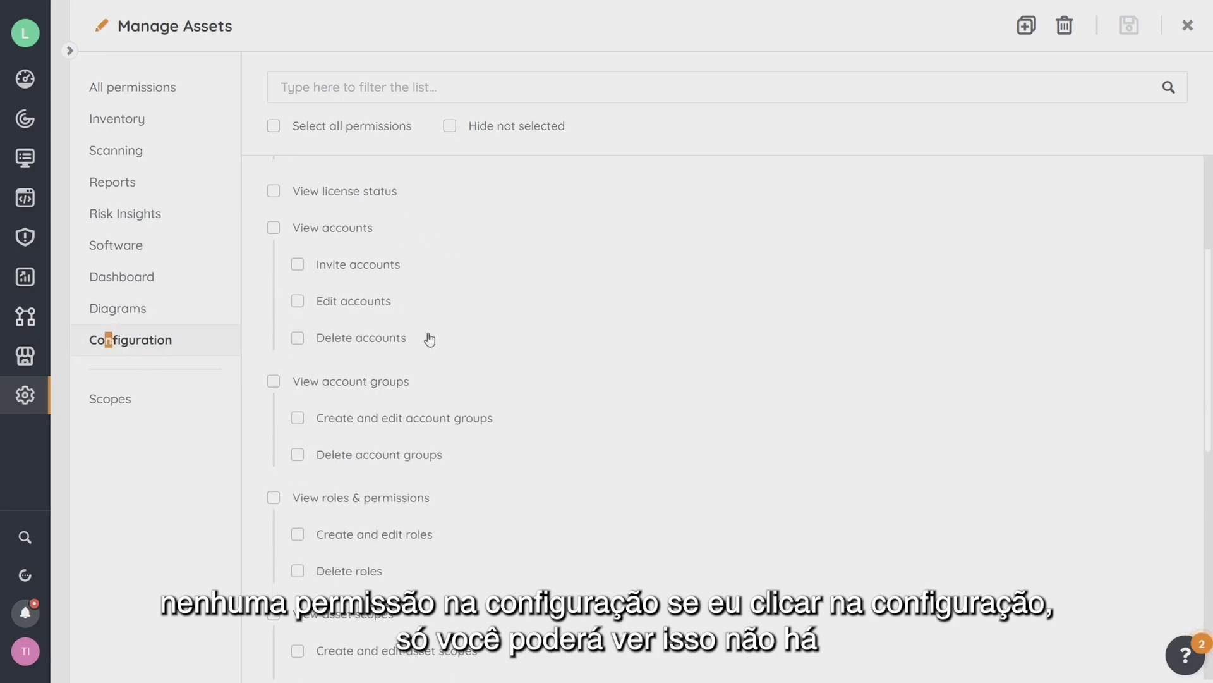
{"action": "scroll", "coordinate": [408, 363], "scroll_direction": "up", "scroll_amount": 9}
{"action": "left_click", "coordinate": [122, 122]}
{"action": "scroll", "coordinate": [430, 293], "scroll_direction": "up", "scroll_amount": 3}
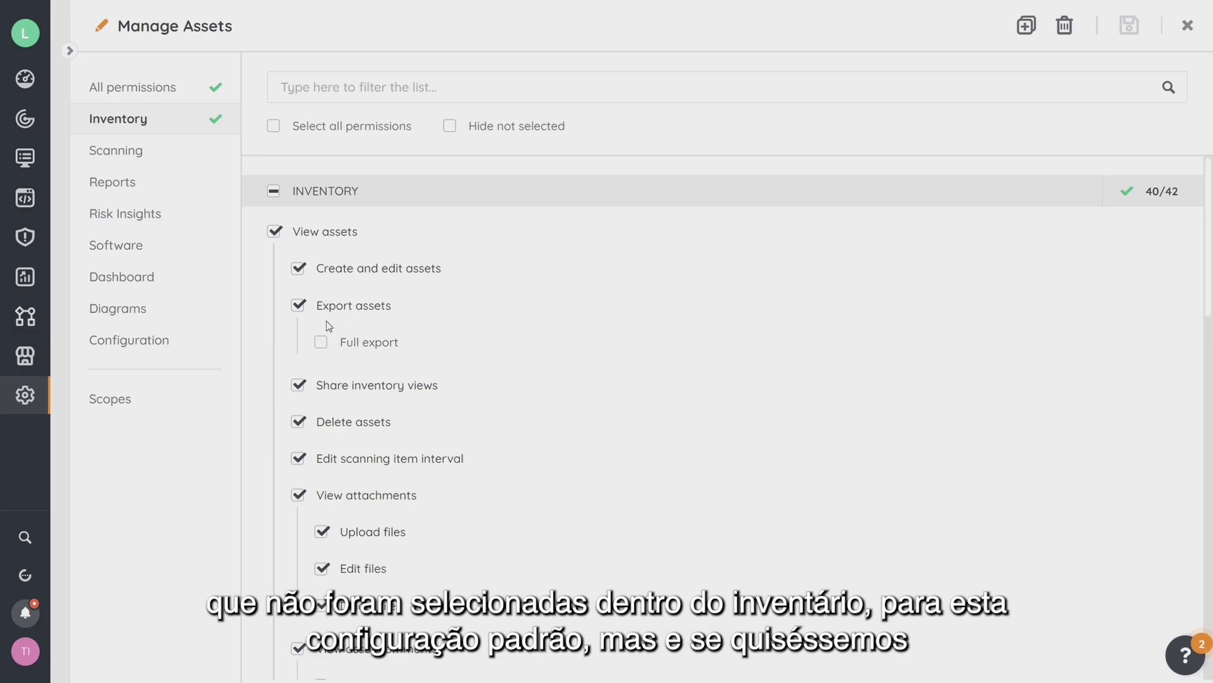
{"action": "scroll", "coordinate": [457, 395], "scroll_direction": "down", "scroll_amount": 12}
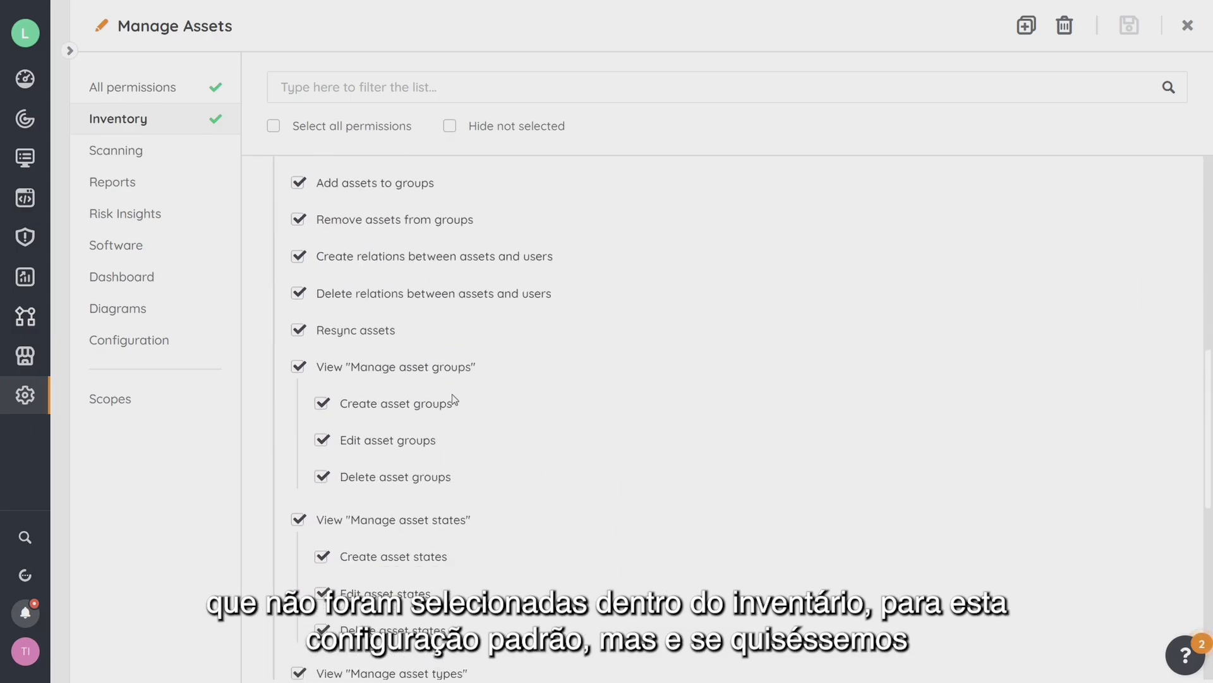
{"action": "scroll", "coordinate": [454, 404], "scroll_direction": "down", "scroll_amount": 3}
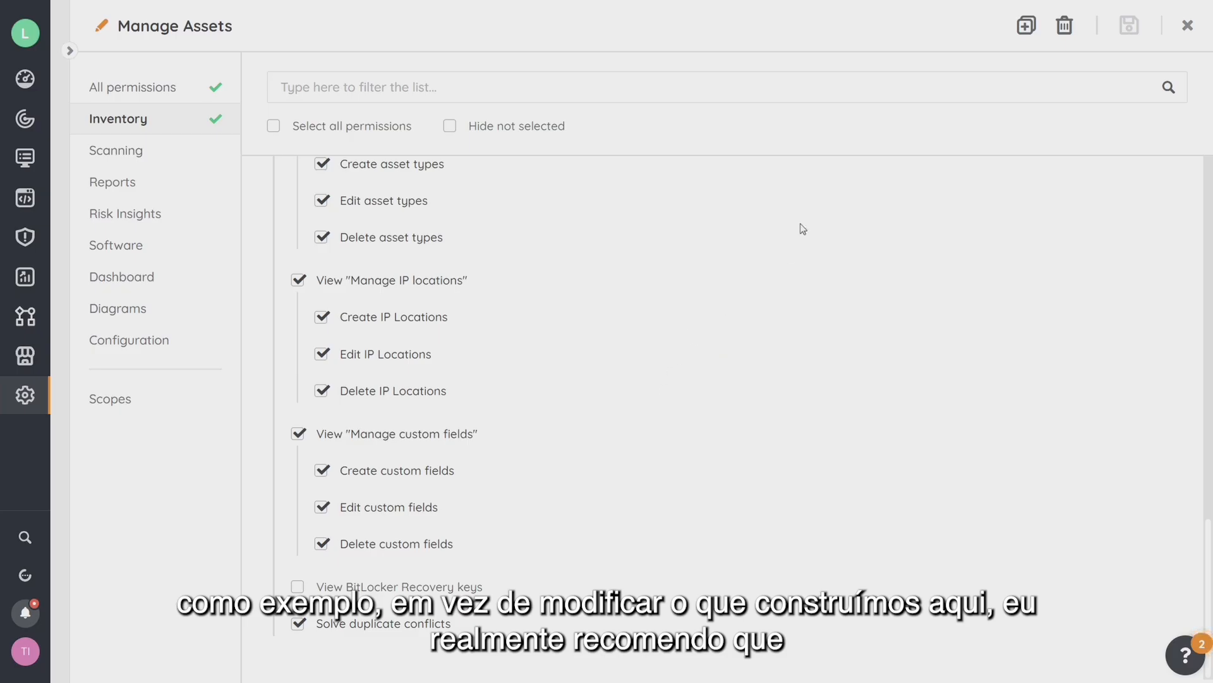
{"action": "left_click", "coordinate": [1030, 33]}
Rename the copied role to 'Manage Assets · Tim' and allow viewing BitLocker recovery keys.
{"action": "left_click", "coordinate": [293, 31]}
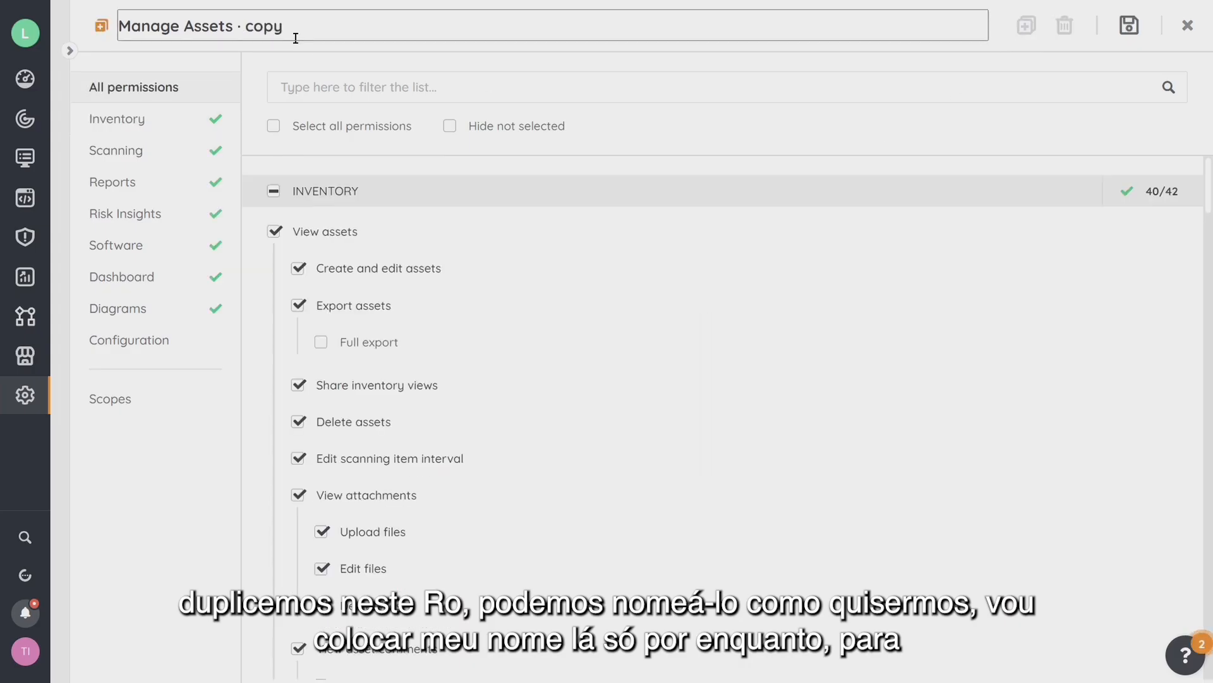
{"action": "left_click_drag", "start_coordinate": [284, 26], "coordinate": [252, 27]}
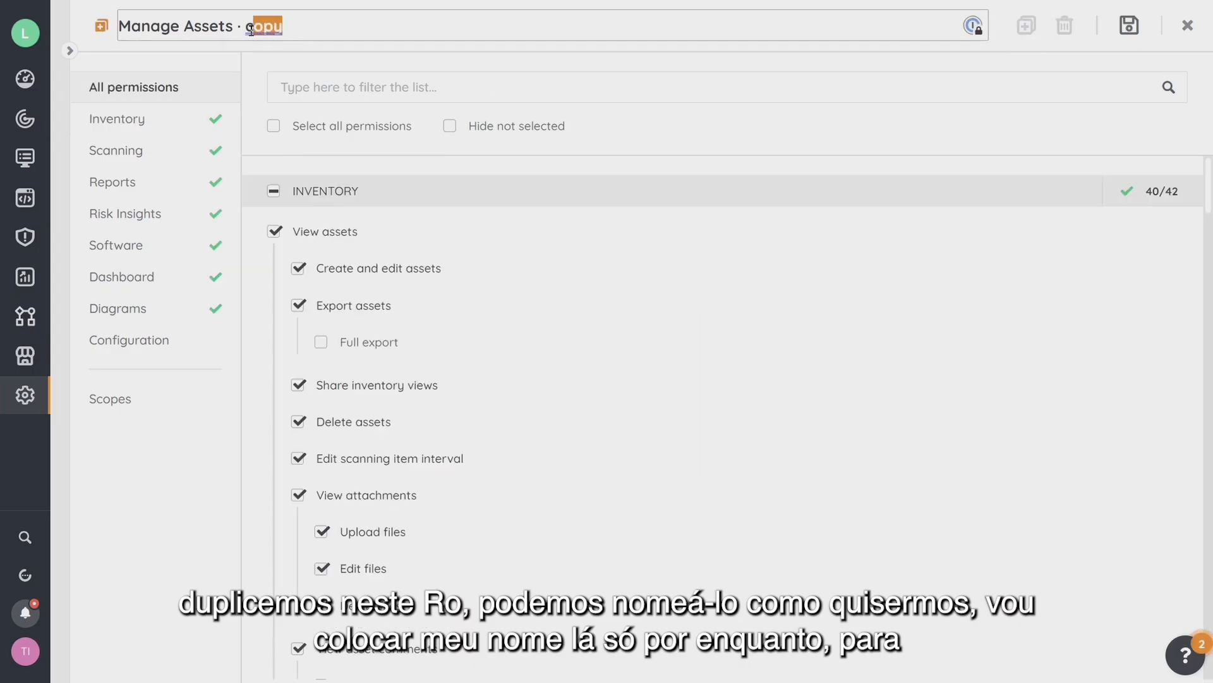
{"action": "type", "text": "Tim"}
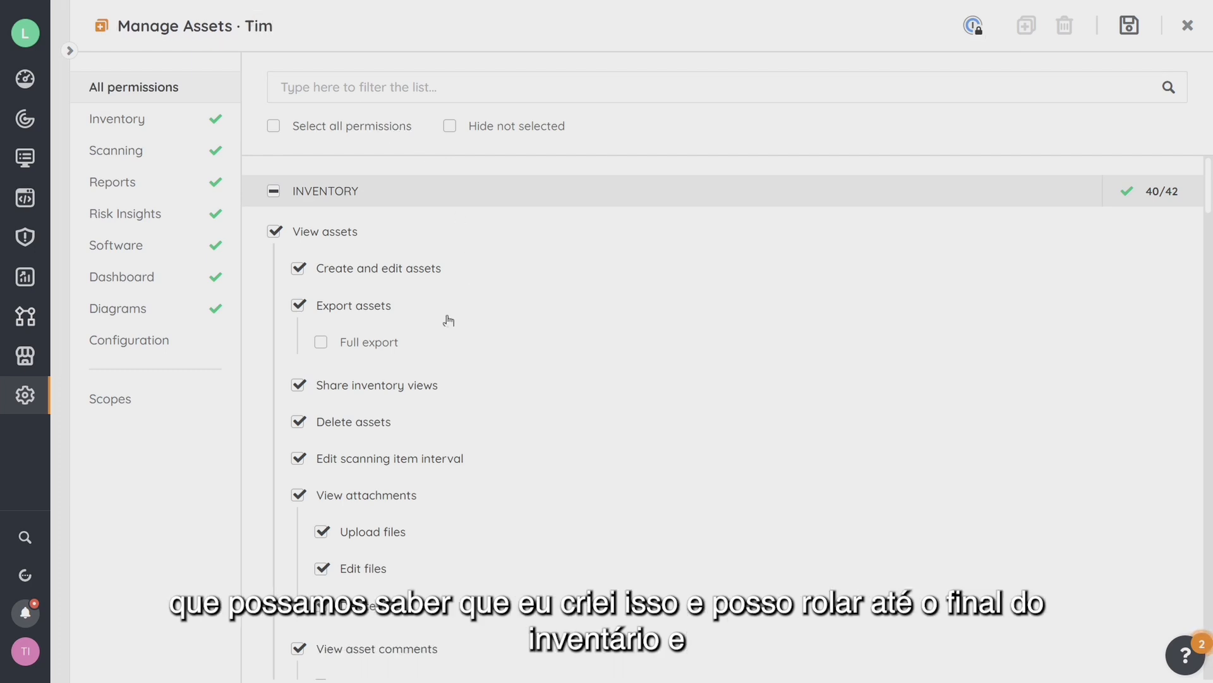
{"action": "scroll", "coordinate": [465, 350], "scroll_direction": "down", "scroll_amount": 7}
{"action": "scroll", "coordinate": [466, 348], "scroll_direction": "down", "scroll_amount": 13}
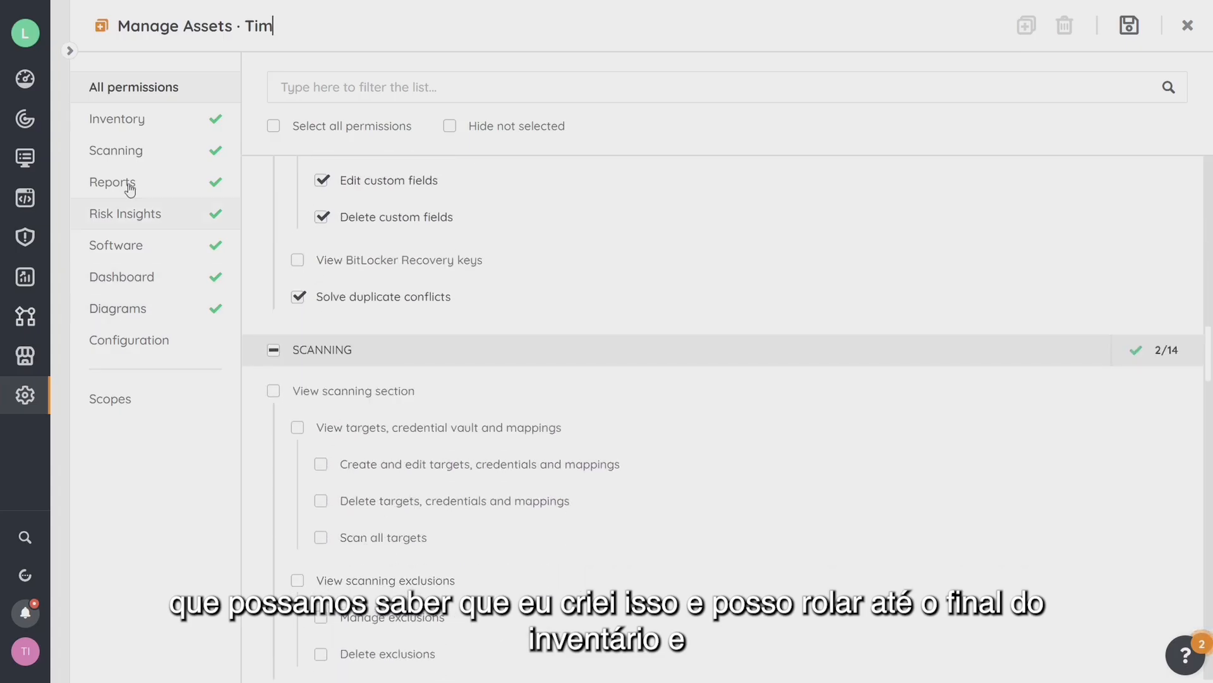
{"action": "left_click", "coordinate": [133, 119]}
{"action": "left_click", "coordinate": [297, 586]}
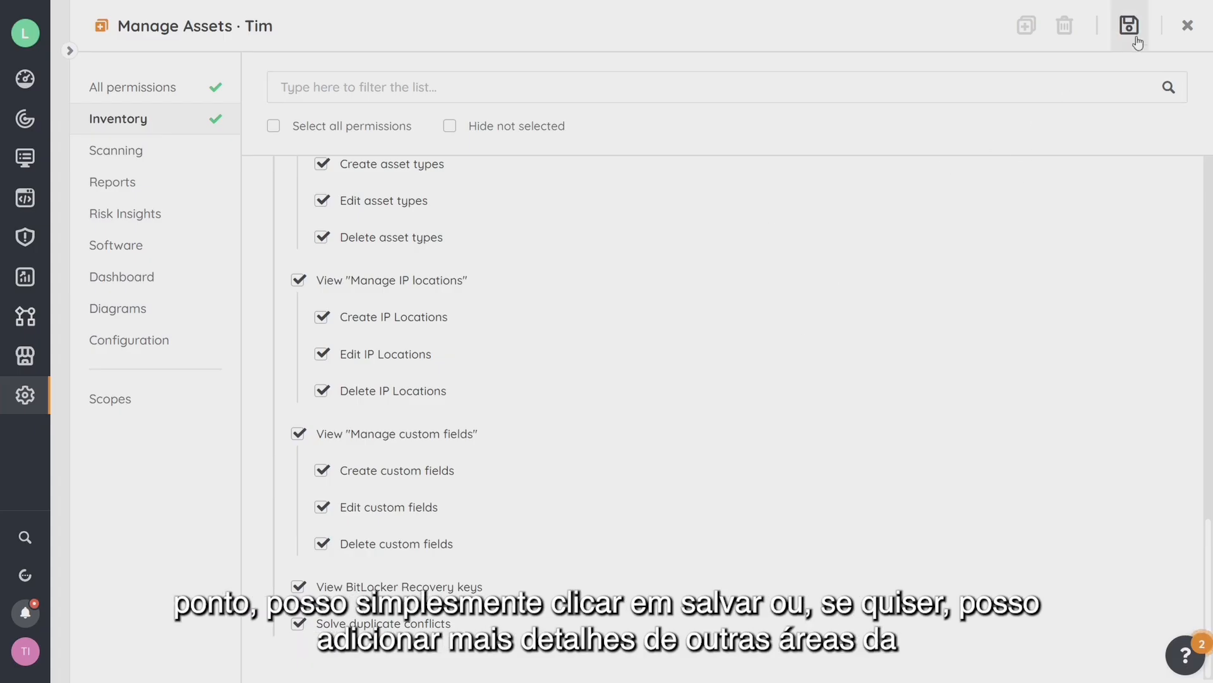
Grant the Scanning permissions for viewing exclusions and deleting targets, credentials and mappings.
{"action": "left_click", "coordinate": [140, 153]}
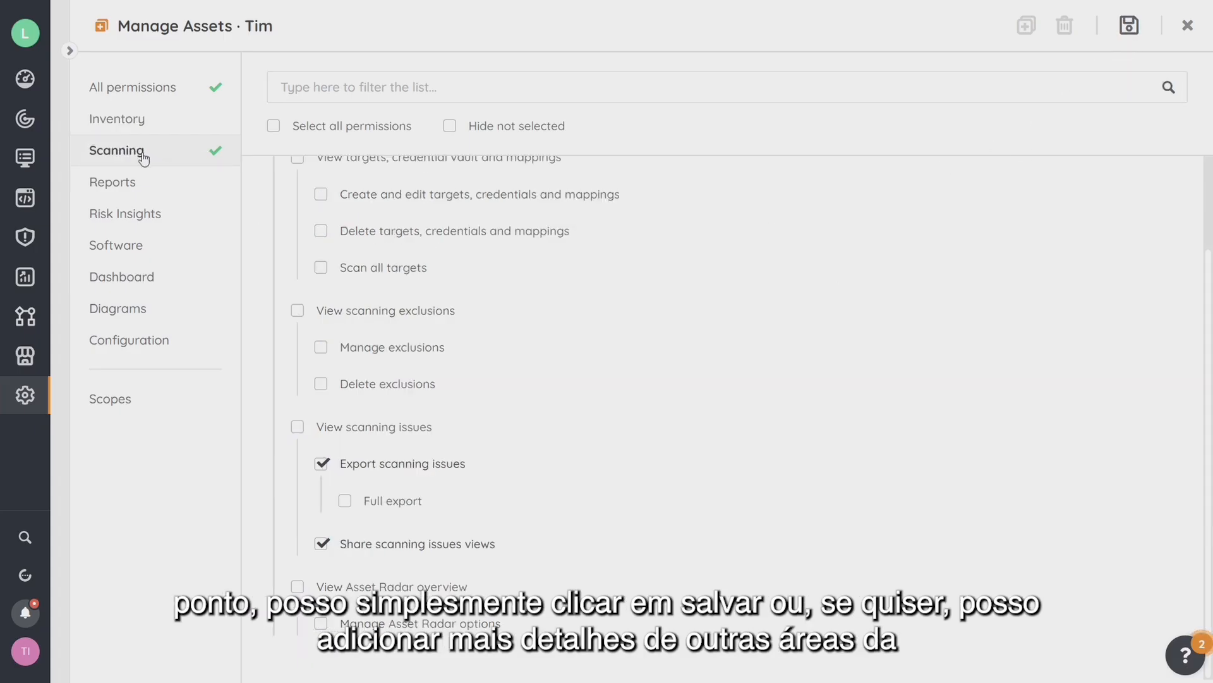
{"action": "left_click", "coordinate": [309, 314]}
{"action": "scroll", "coordinate": [319, 436], "scroll_direction": "up", "scroll_amount": 2}
{"action": "left_click", "coordinate": [322, 343]}
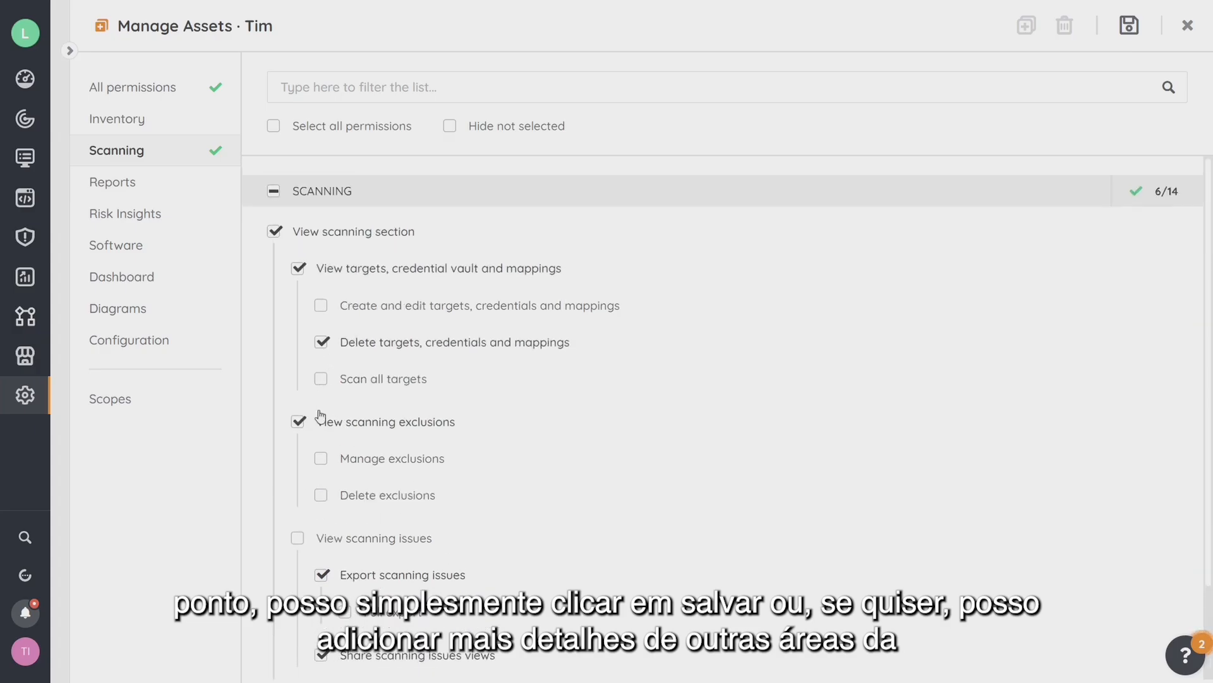
{"action": "scroll", "coordinate": [320, 531], "scroll_direction": "down", "scroll_amount": 2}
{"action": "scroll", "coordinate": [407, 367], "scroll_direction": "up", "scroll_amount": 2}
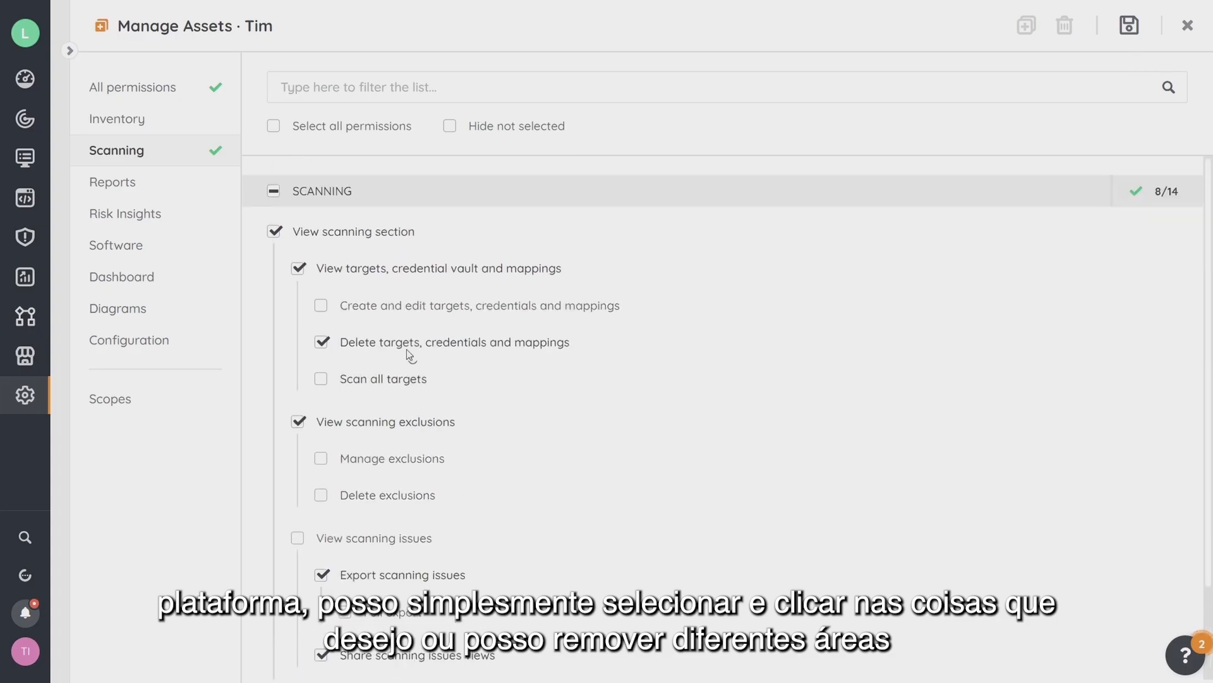
Remove all Risk Insights permissions and diagram export, then save the role.
{"action": "left_click", "coordinate": [120, 215]}
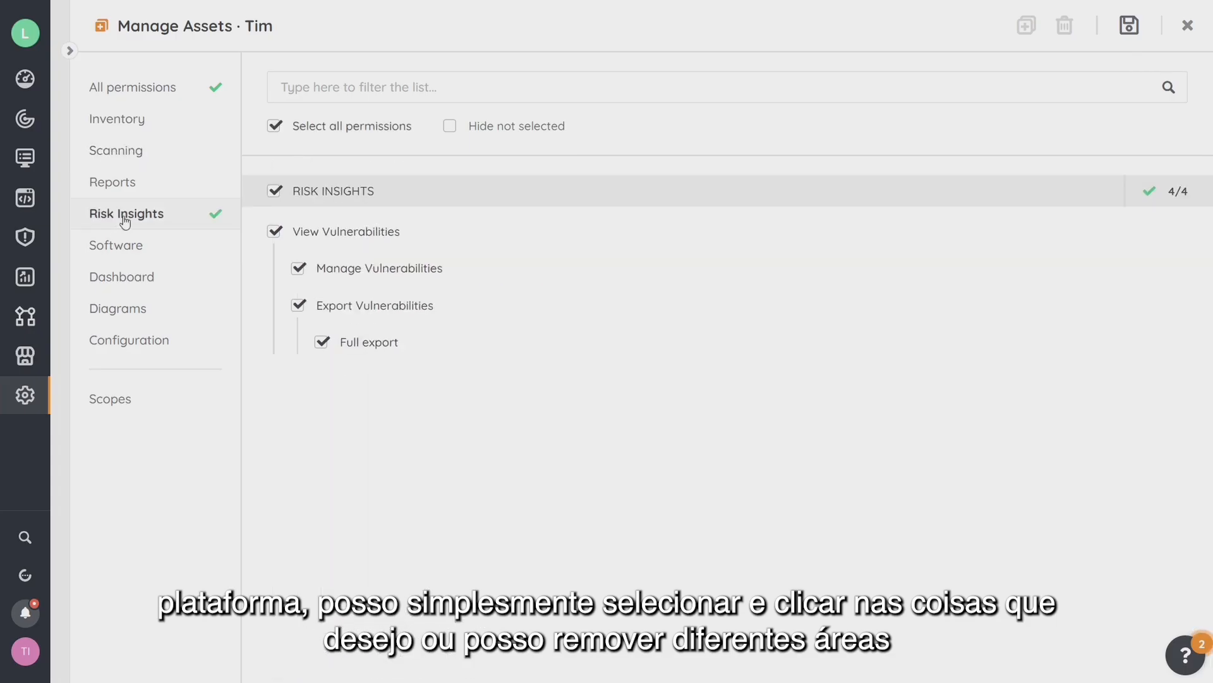
{"action": "left_click", "coordinate": [274, 231]}
{"action": "left_click", "coordinate": [136, 311]}
{"action": "left_click", "coordinate": [297, 269]}
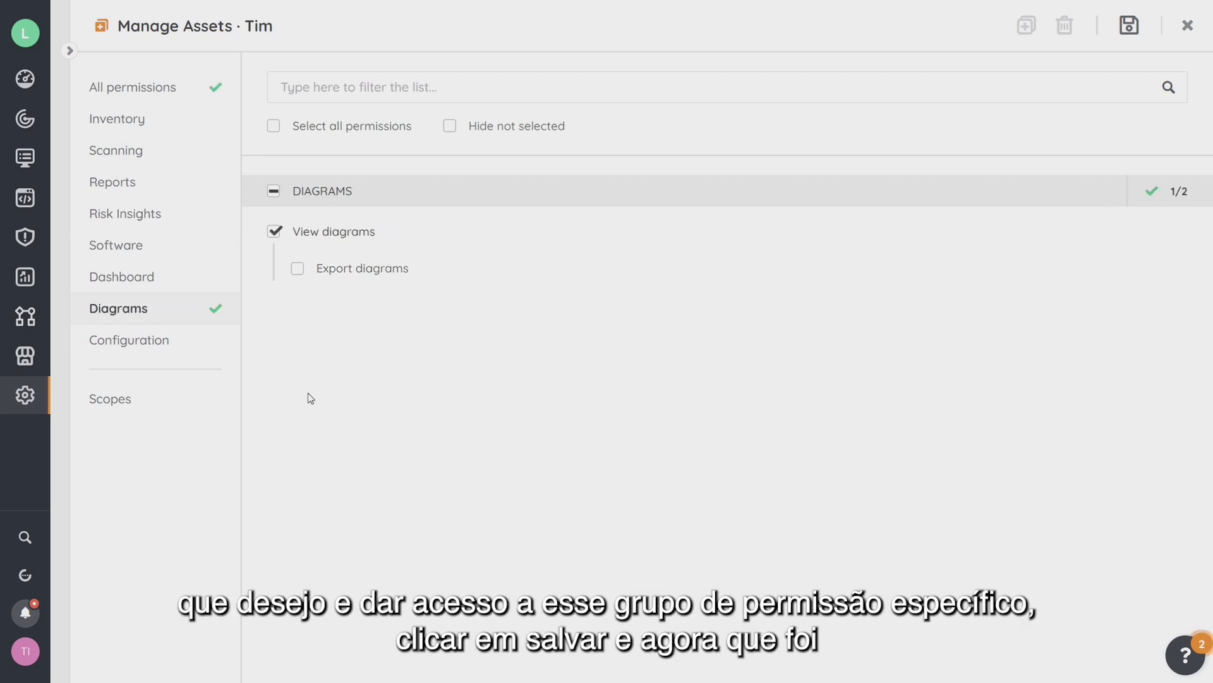
{"action": "left_click", "coordinate": [1129, 25]}
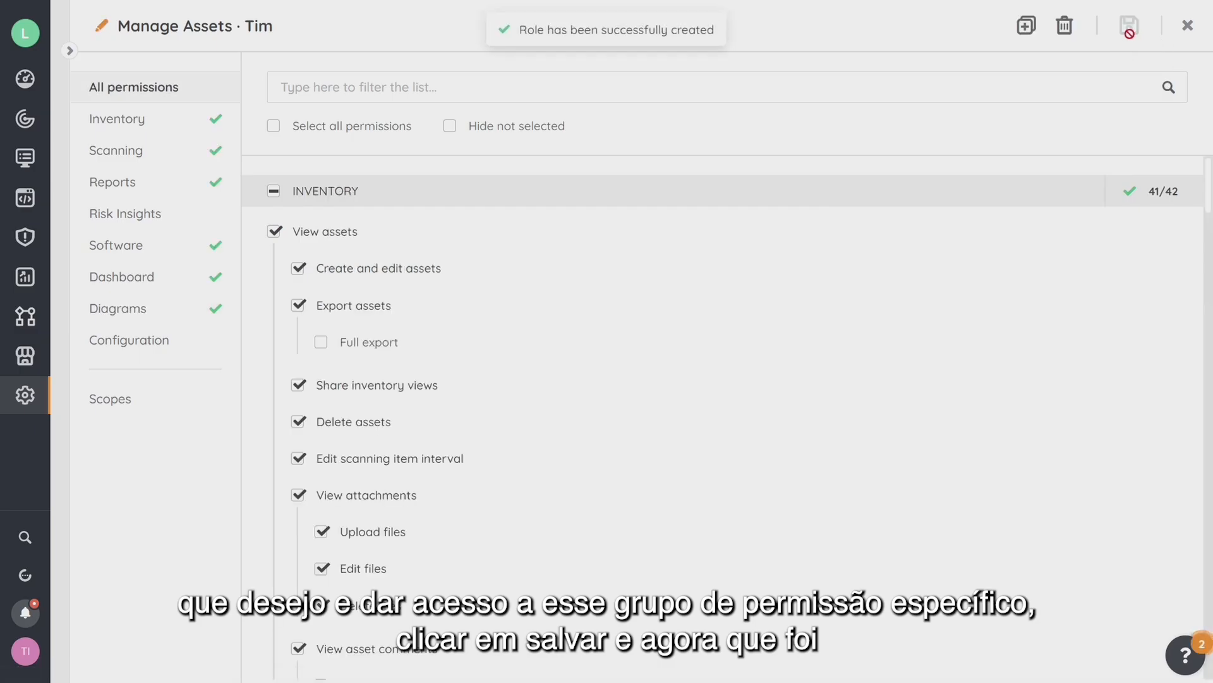
Add the Manage Assets · Tim role to the pending member's account and save it.
{"action": "left_click", "coordinate": [1188, 27]}
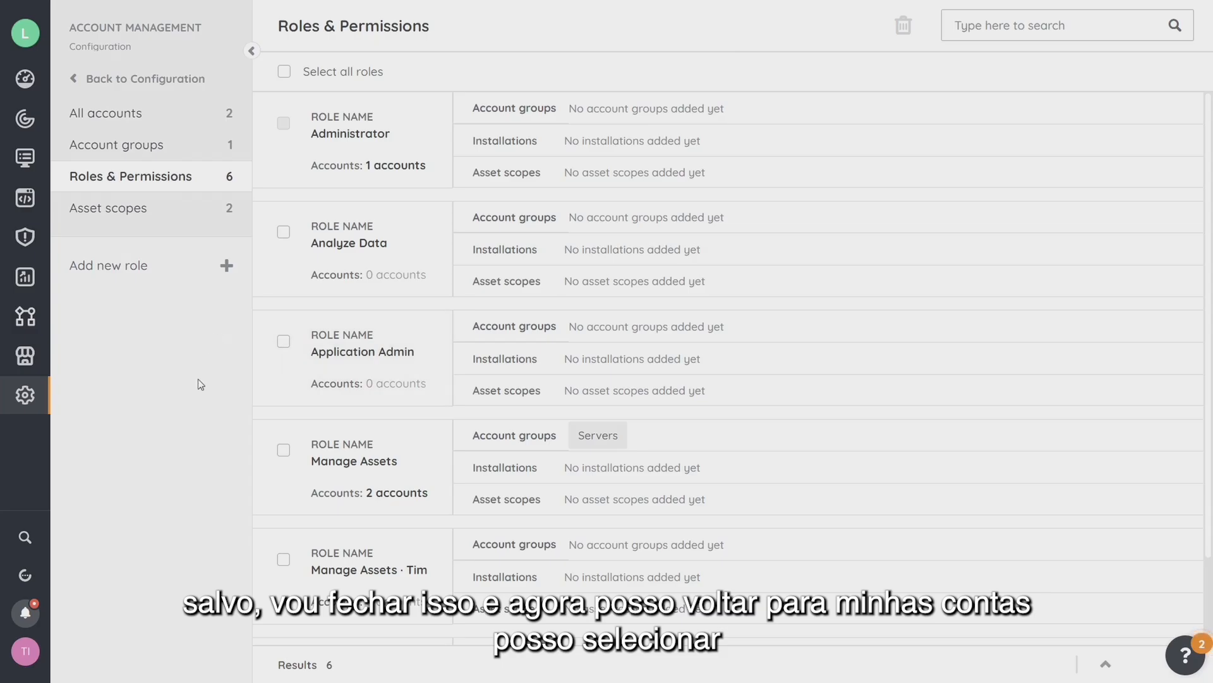
{"action": "left_click", "coordinate": [126, 120]}
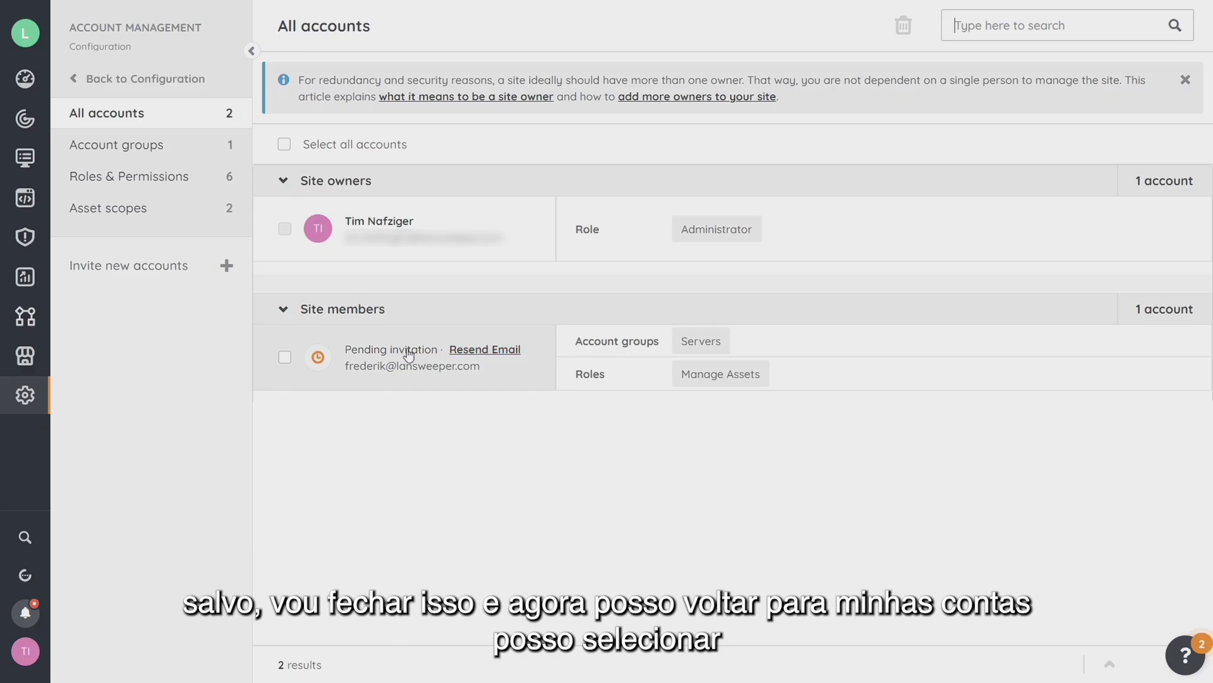
{"action": "left_click", "coordinate": [404, 349]}
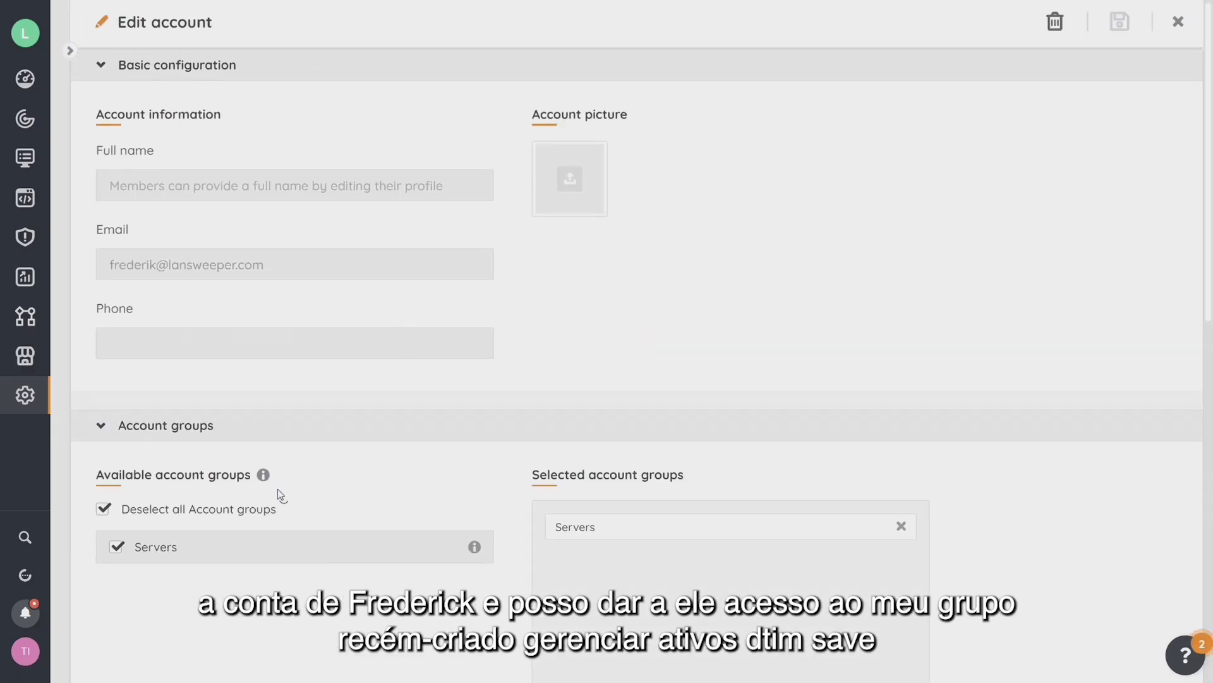
{"action": "scroll", "coordinate": [278, 496], "scroll_direction": "down", "scroll_amount": 10}
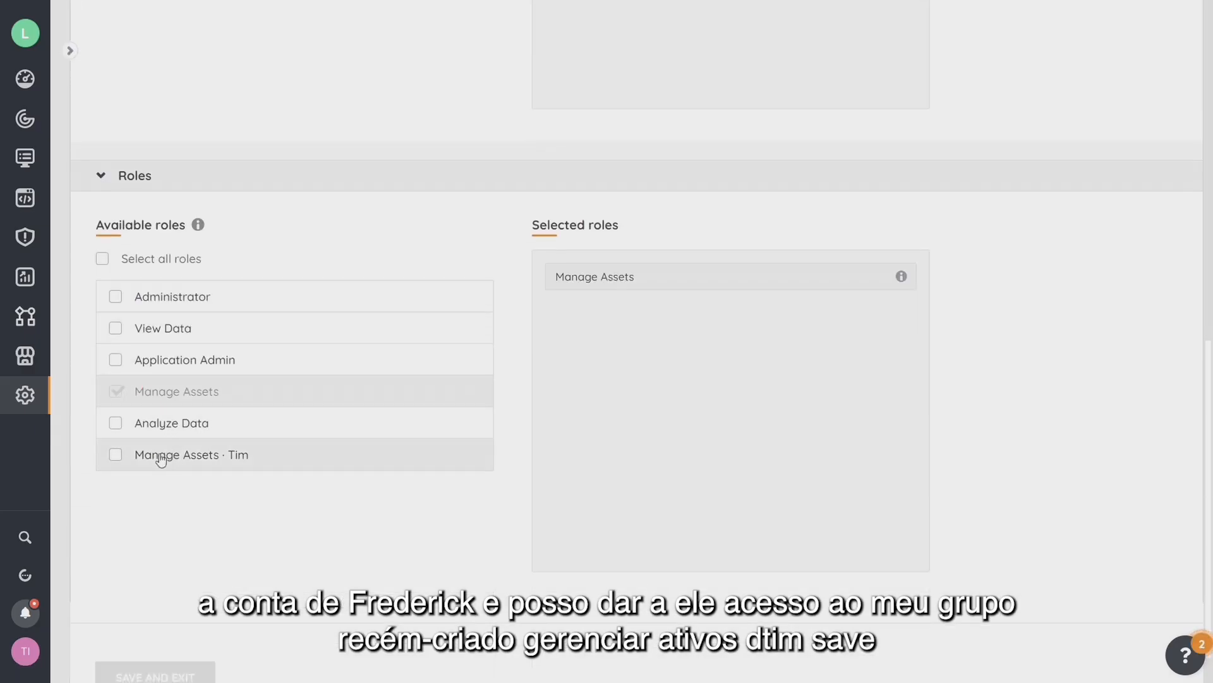
{"action": "left_click", "coordinate": [114, 456]}
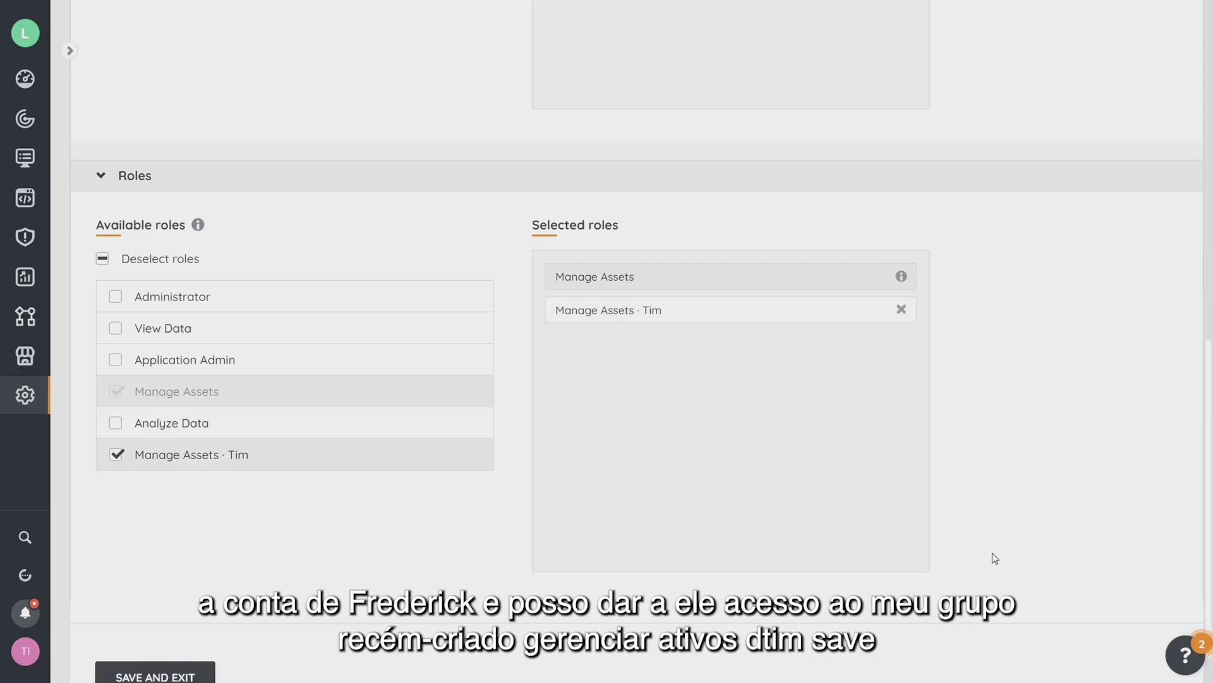
{"action": "scroll", "coordinate": [632, 587], "scroll_direction": "down", "scroll_amount": 1}
{"action": "left_click", "coordinate": [163, 630]}
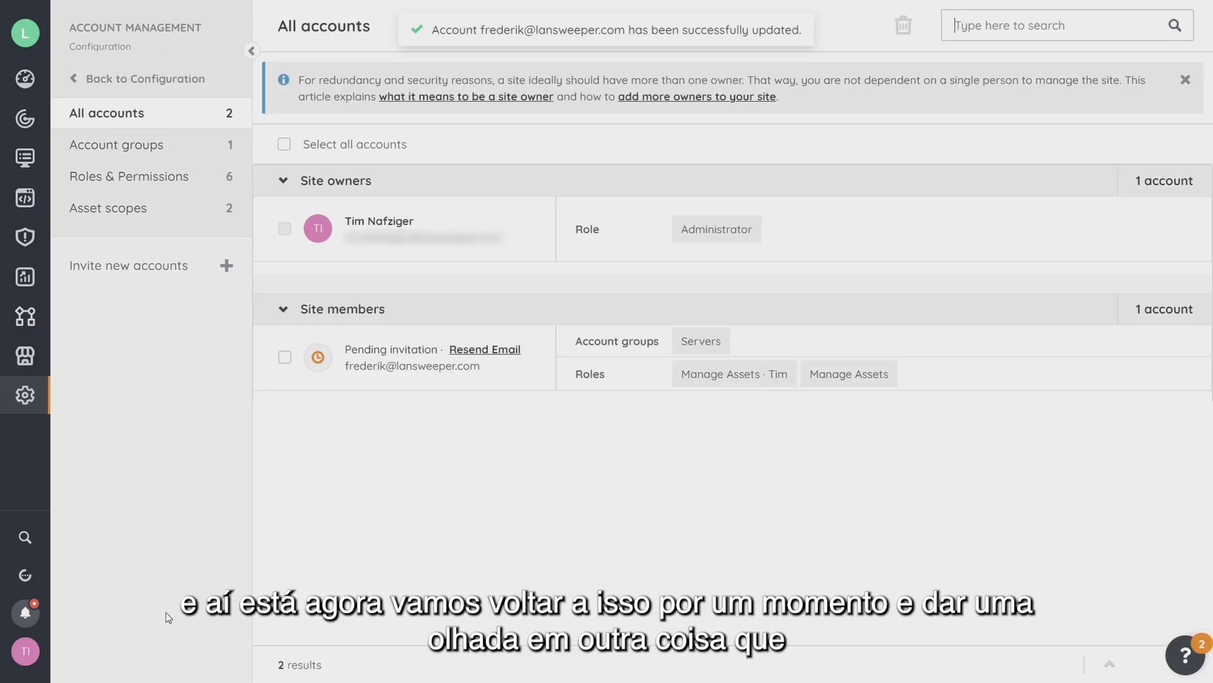
{"action": "left_click", "coordinate": [402, 361]}
Untick the pending member in the Servers group, save the group, and return to All accounts.
{"action": "scroll", "coordinate": [341, 462], "scroll_direction": "down", "scroll_amount": 10}
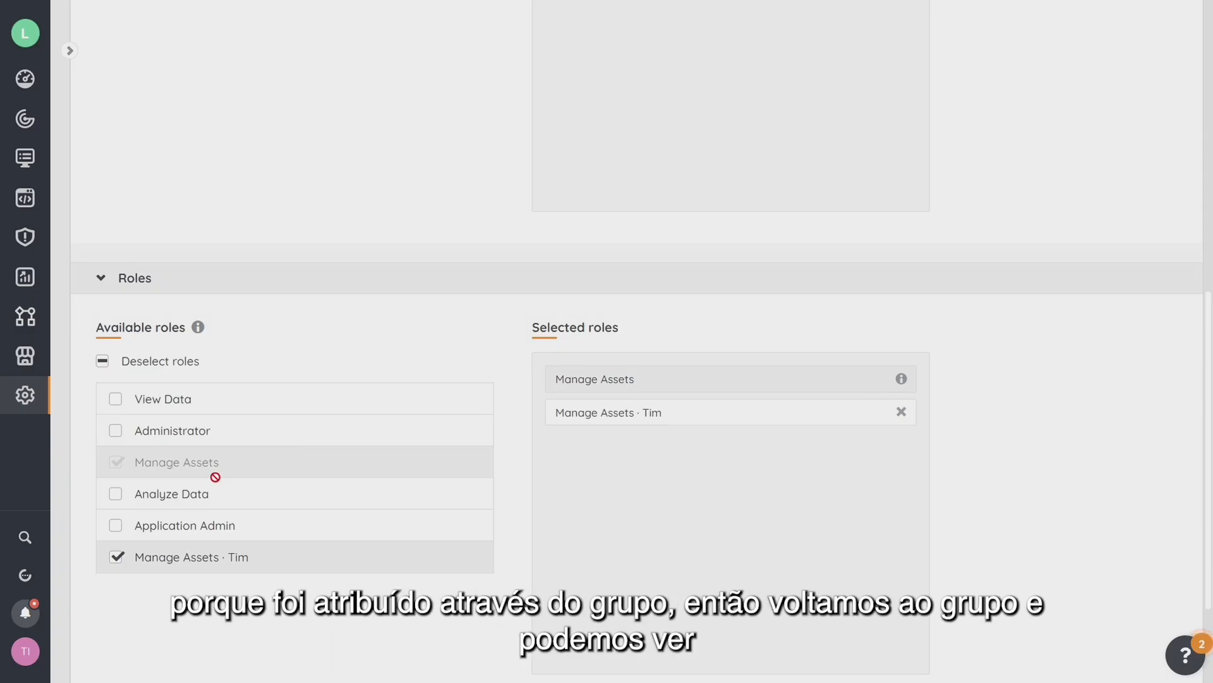
{"action": "scroll", "coordinate": [222, 467], "scroll_direction": "up", "scroll_amount": 10}
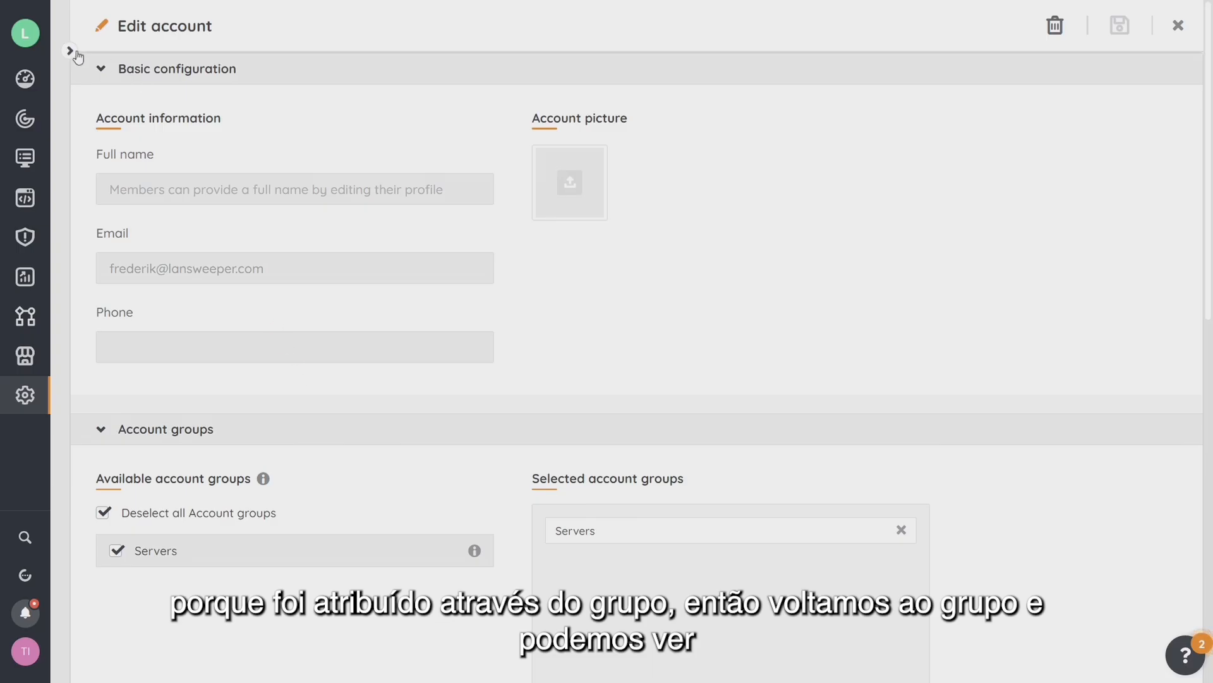
{"action": "left_click", "coordinate": [69, 50]}
{"action": "left_click", "coordinate": [128, 147]}
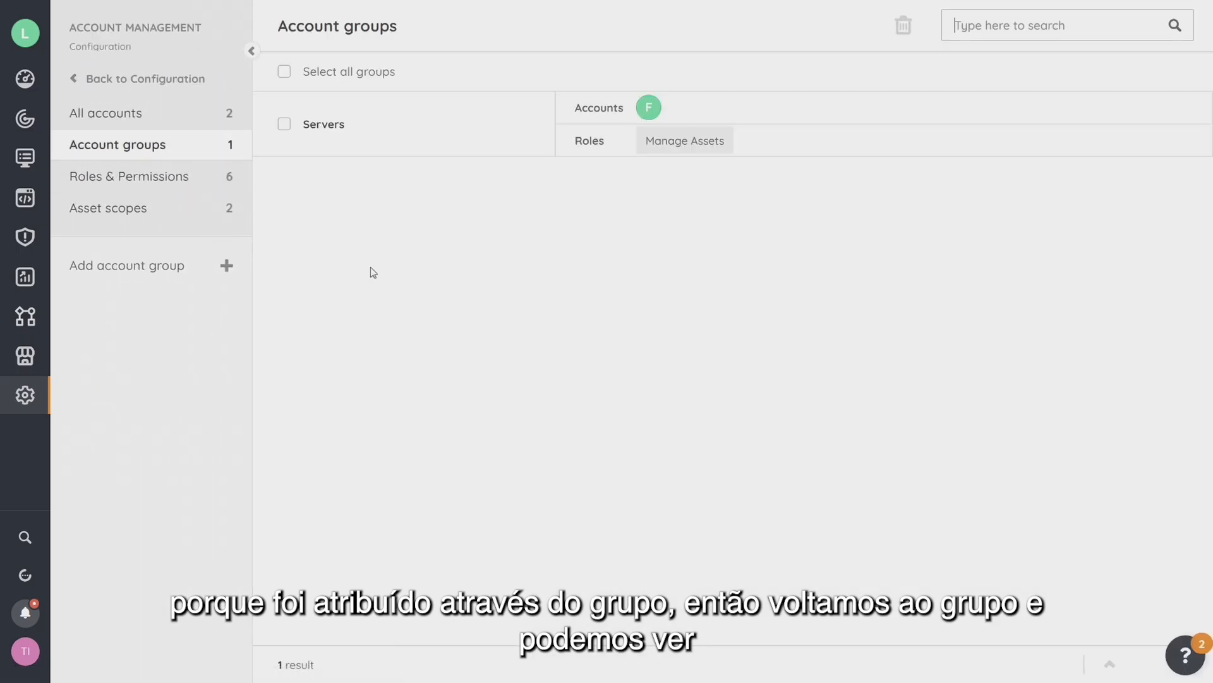
{"action": "left_click", "coordinate": [323, 131]}
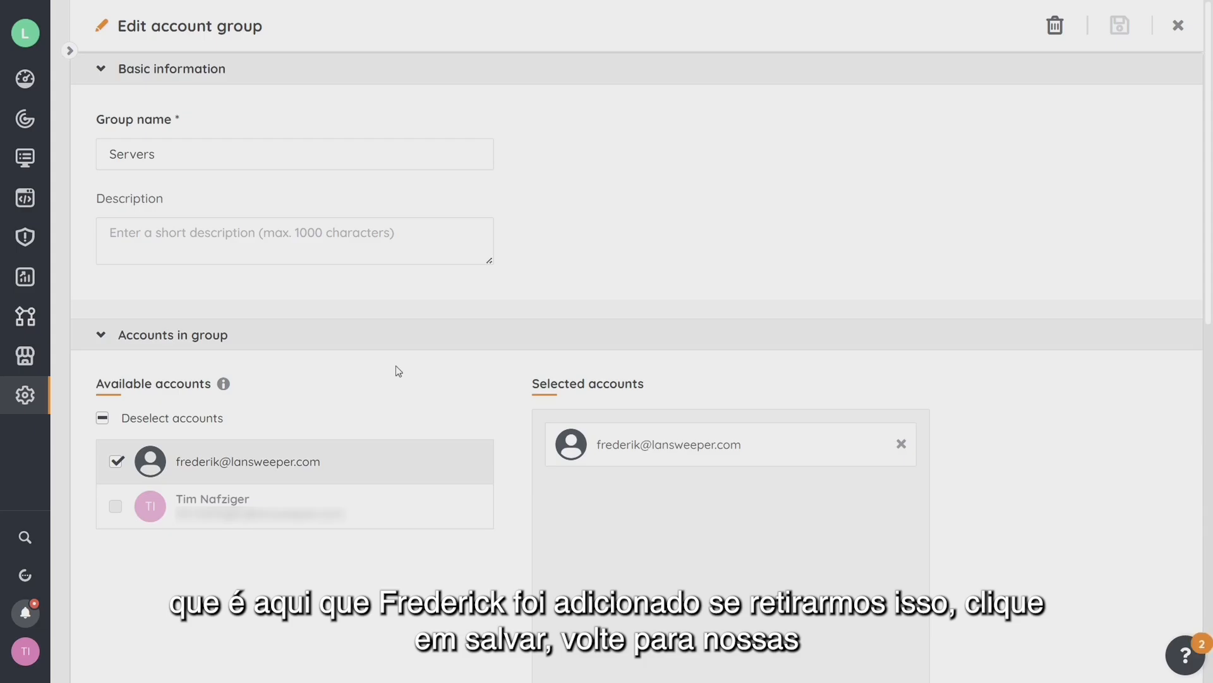
{"action": "scroll", "coordinate": [398, 371], "scroll_direction": "down", "scroll_amount": 3}
{"action": "left_click", "coordinate": [117, 259]}
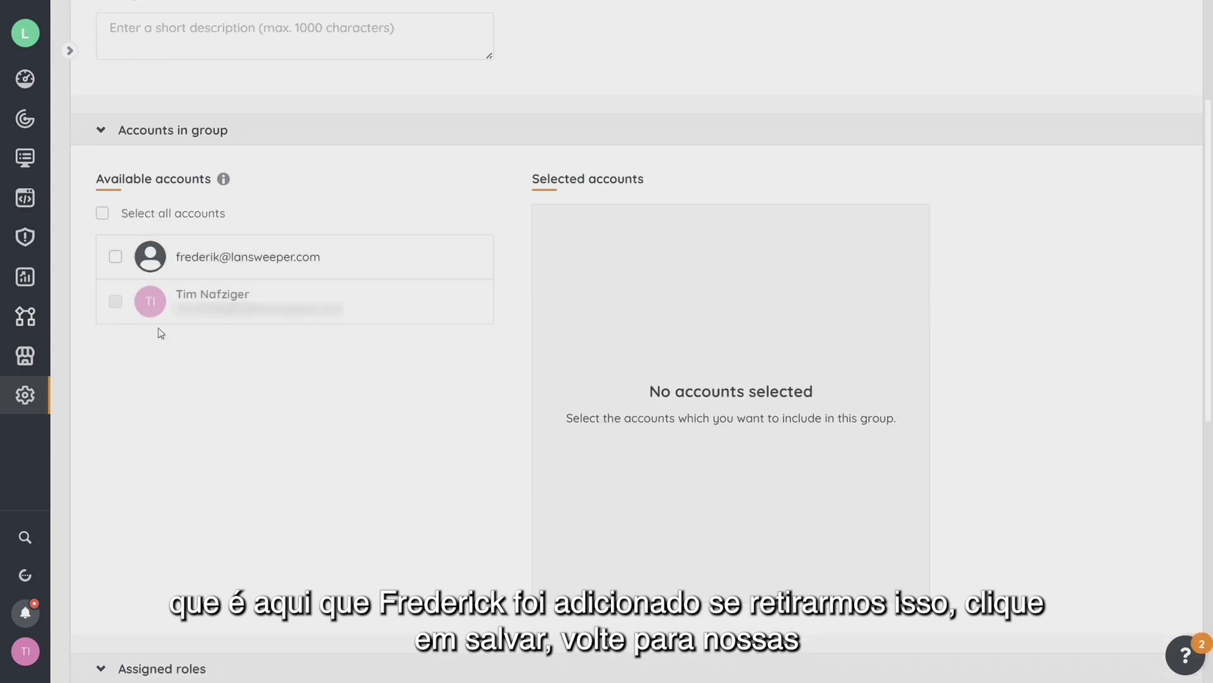
{"action": "scroll", "coordinate": [476, 392], "scroll_direction": "down", "scroll_amount": 8}
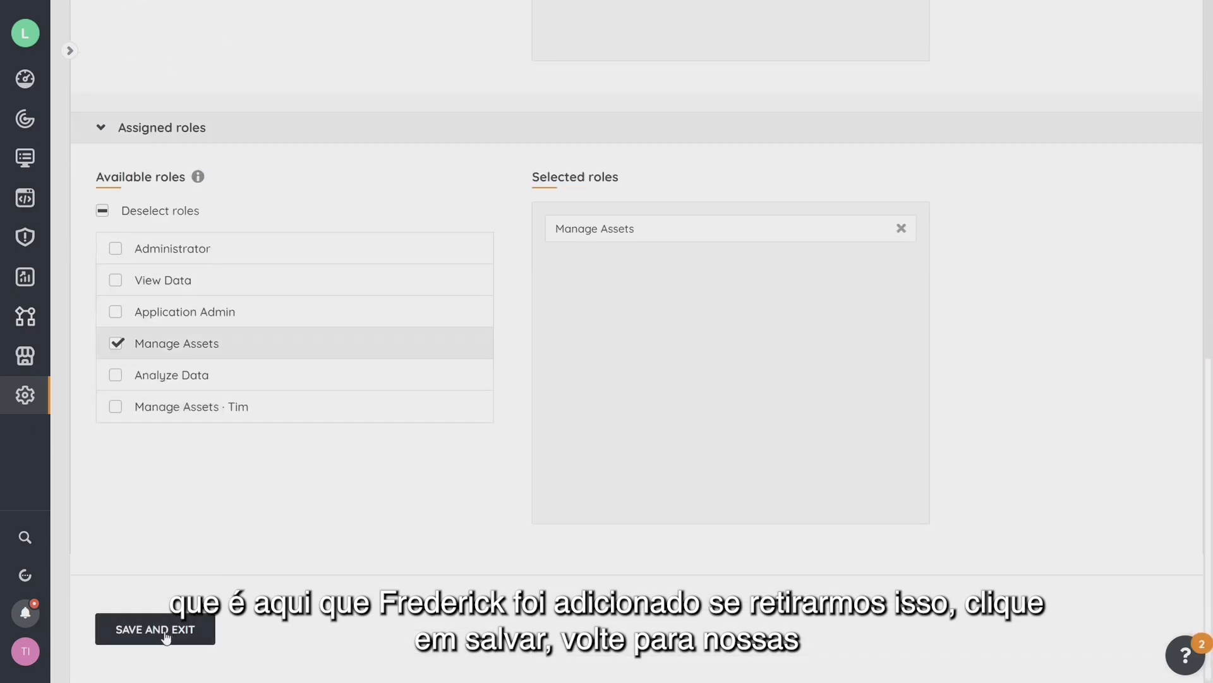
{"action": "left_click", "coordinate": [165, 634]}
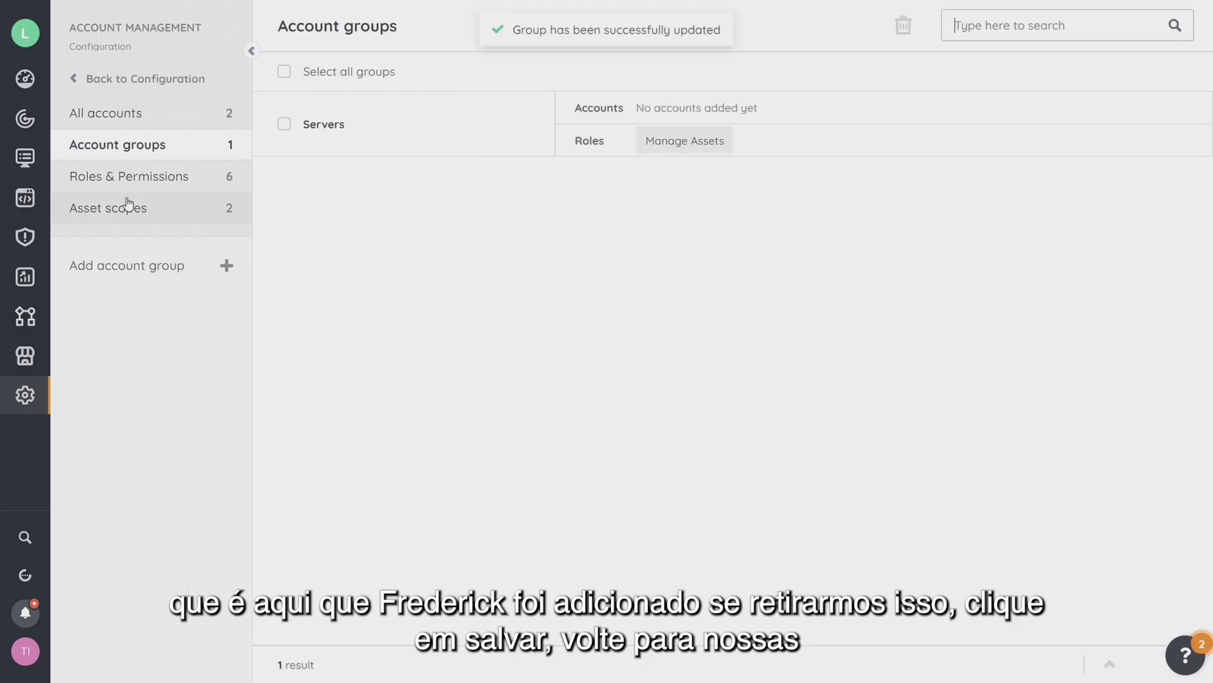
{"action": "left_click", "coordinate": [121, 117]}
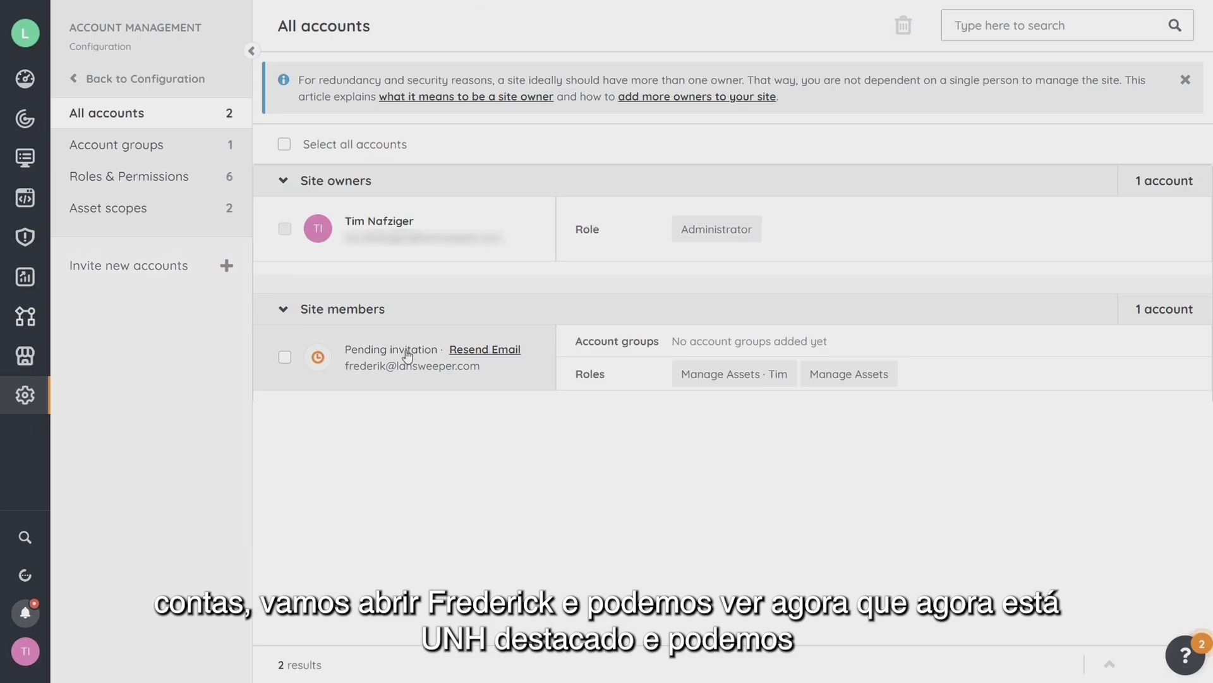
Untick Manage Assets on the pending member's account, keeping only Manage Assets · Tim, and save.
{"action": "left_click", "coordinate": [407, 355]}
{"action": "scroll", "coordinate": [328, 439], "scroll_direction": "down", "scroll_amount": 10}
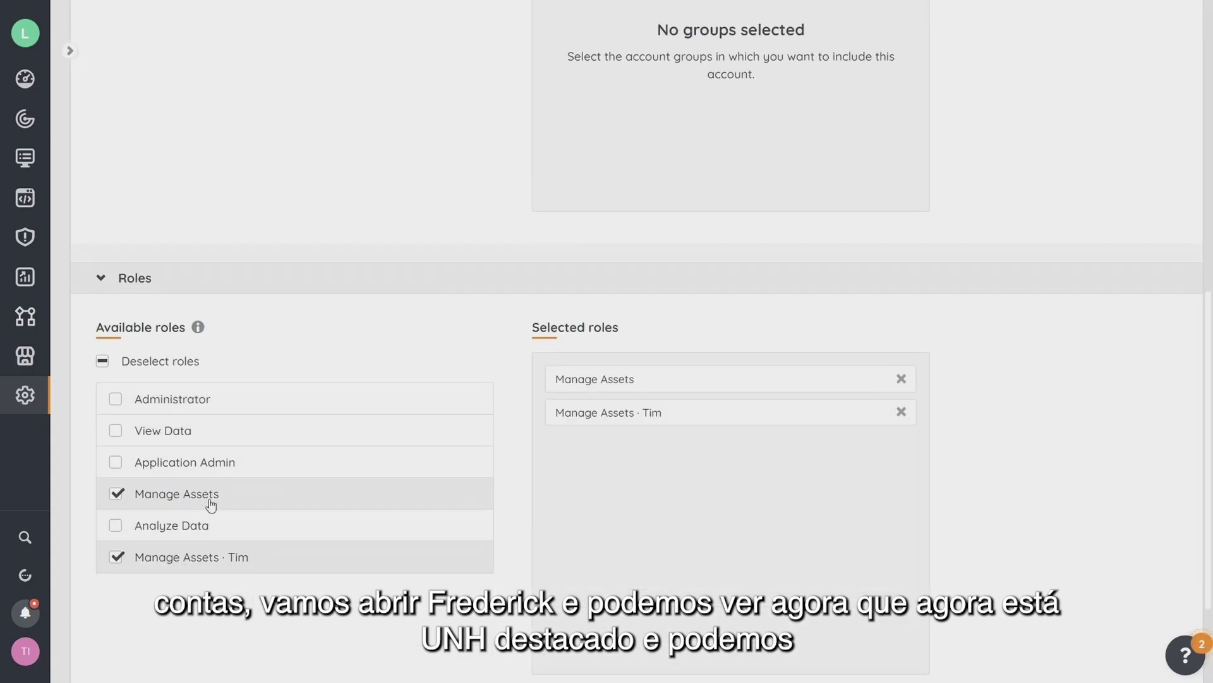
{"action": "left_click", "coordinate": [115, 496]}
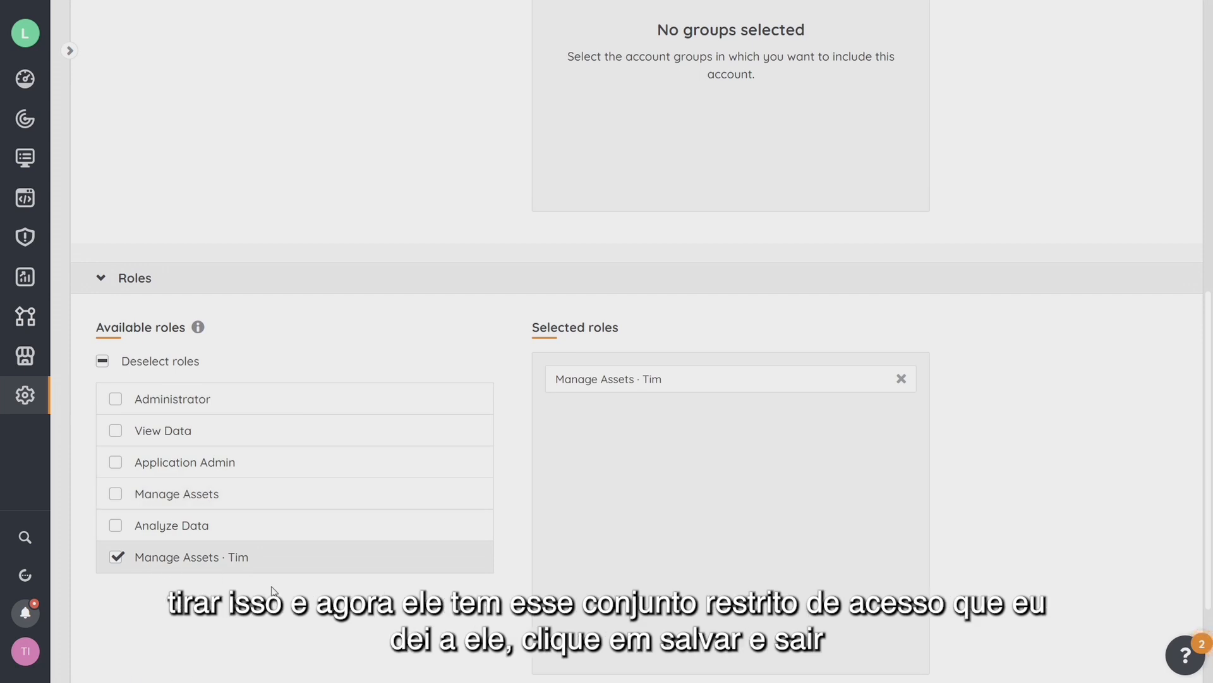
{"action": "scroll", "coordinate": [607, 530], "scroll_direction": "down", "scroll_amount": 2}
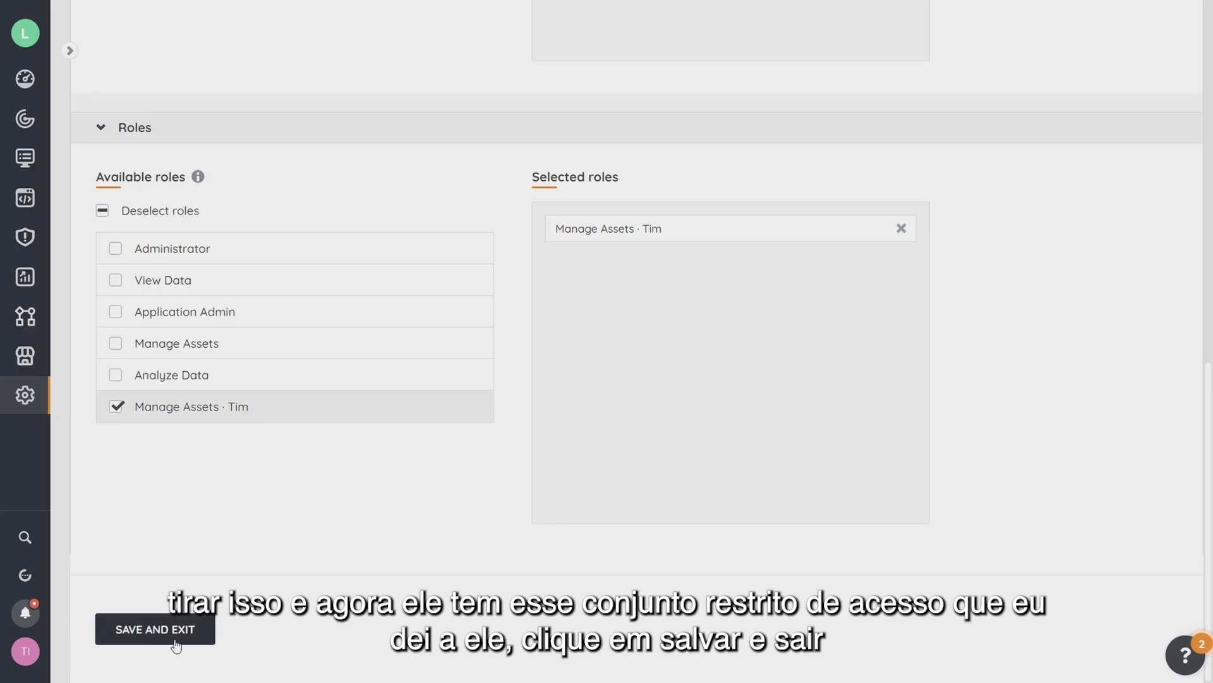
{"action": "left_click", "coordinate": [179, 632]}
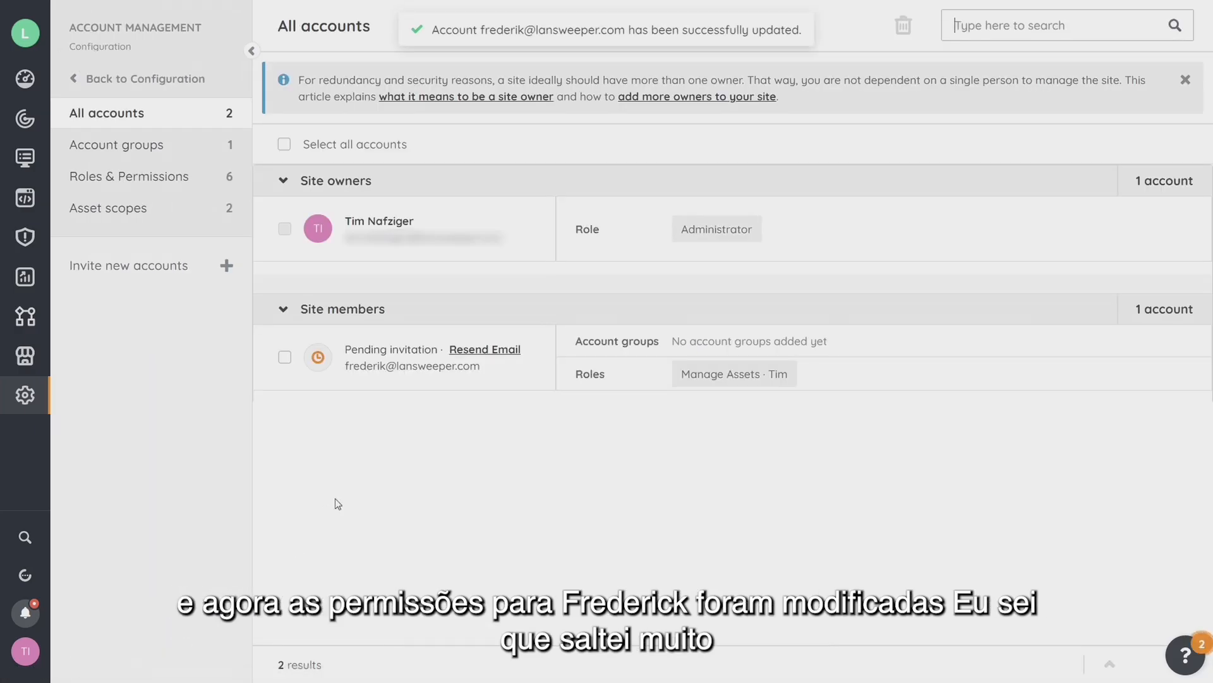